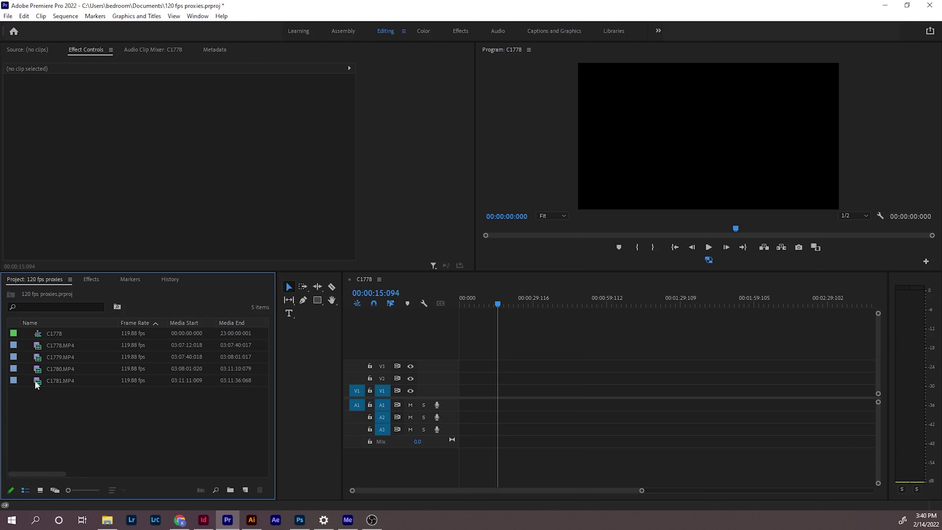
Place C1781.MP4 at the start of the C1778 sequence and preview it with proxies toggled
{"action": "left_click_drag", "start_coordinate": [39, 383], "coordinate": [460, 394]}
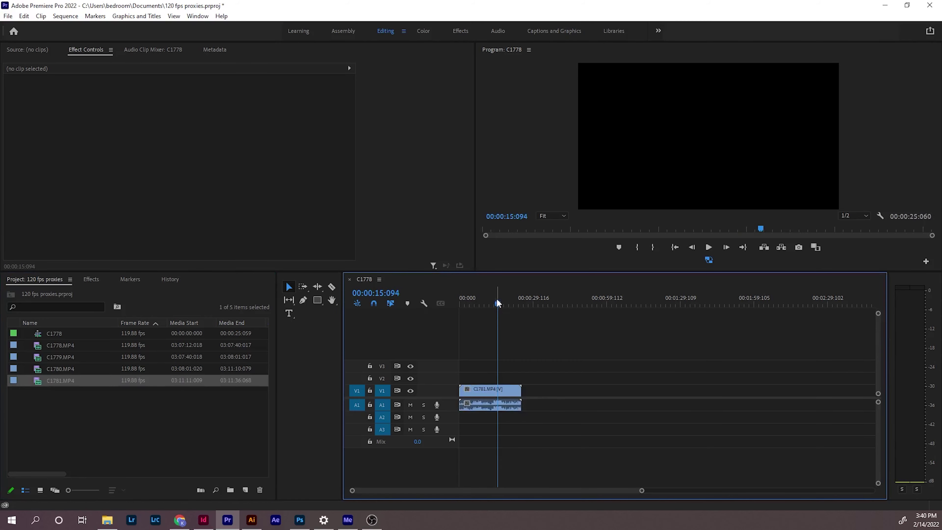
{"action": "left_click_drag", "start_coordinate": [499, 308], "coordinate": [483, 330]}
{"action": "left_click", "coordinate": [709, 260]}
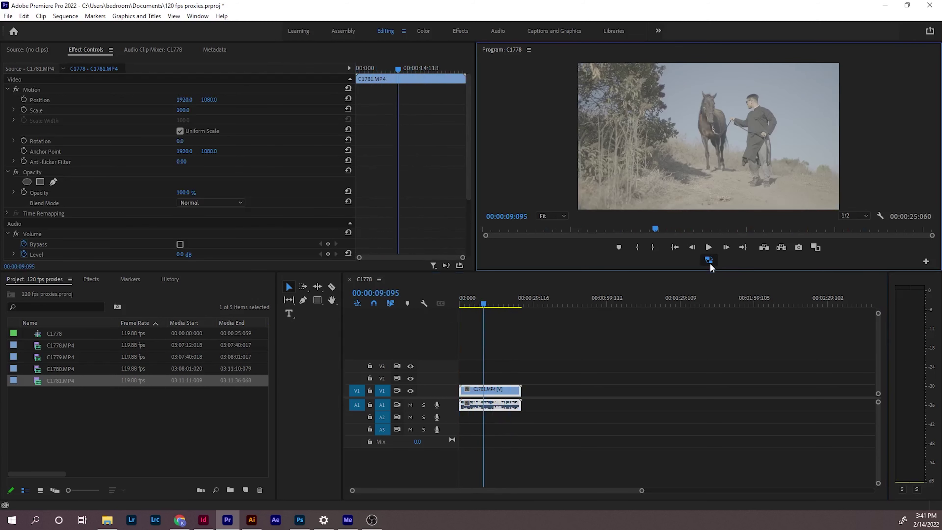
{"action": "key", "text": "space"}
{"action": "key", "text": "space"}
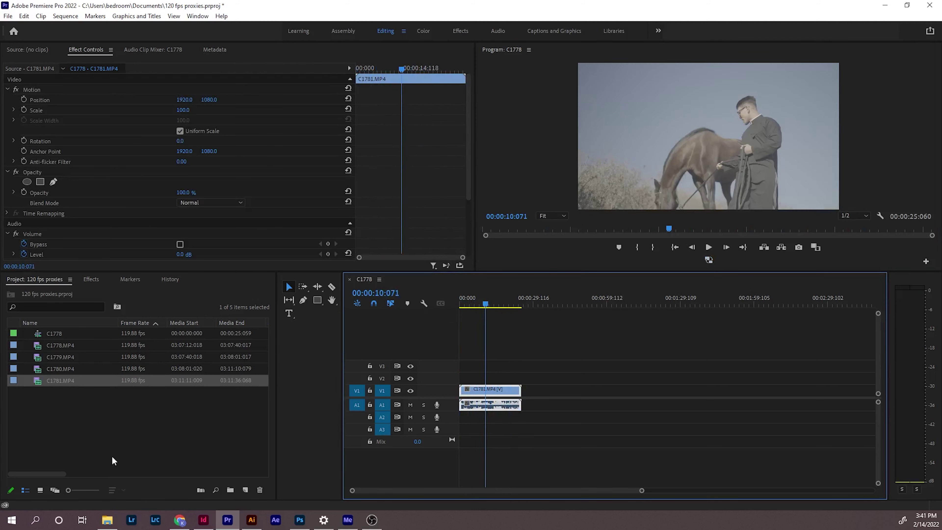
Maximise the Project panel to see all columns, then restore the normal editing layout
{"action": "left_click", "coordinate": [142, 403]}
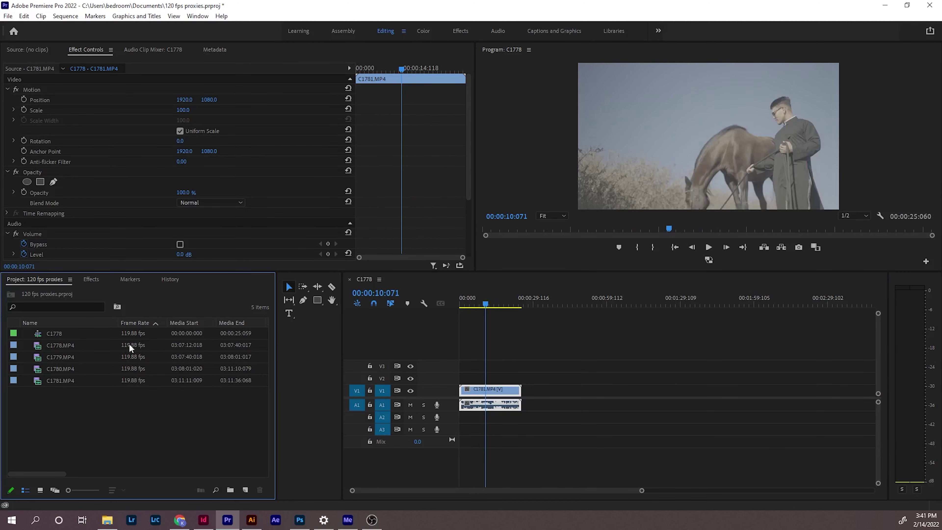
{"action": "key", "text": "grave"}
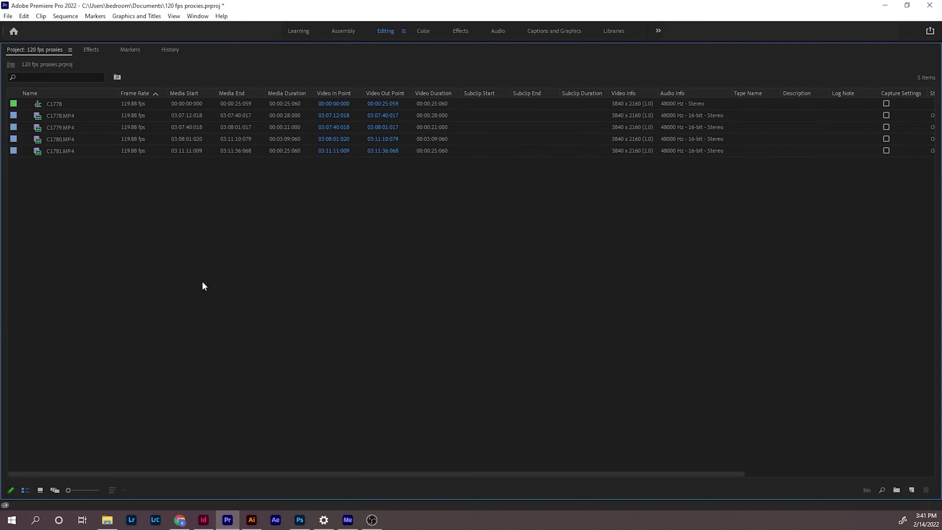
{"action": "key", "text": "grave"}
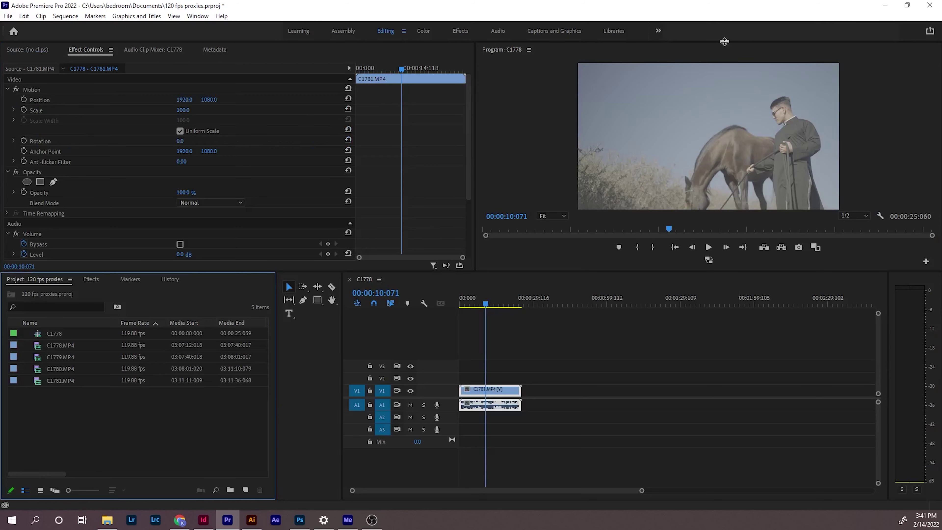
In Media Encoder, create an encoding preset '120FPS 4K 10 BIT ENCODE' using HEVC (H.265)
{"action": "left_click", "coordinate": [884, 5]}
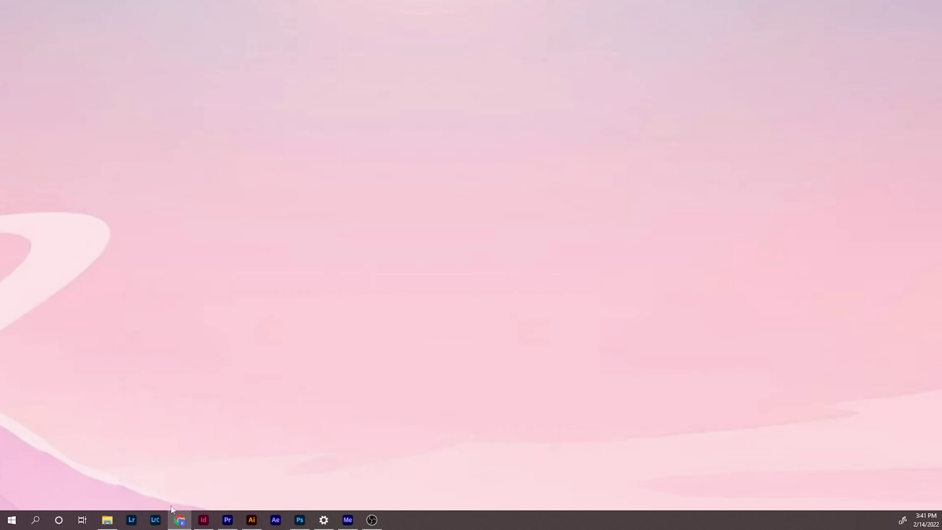
{"action": "left_click", "coordinate": [348, 519]}
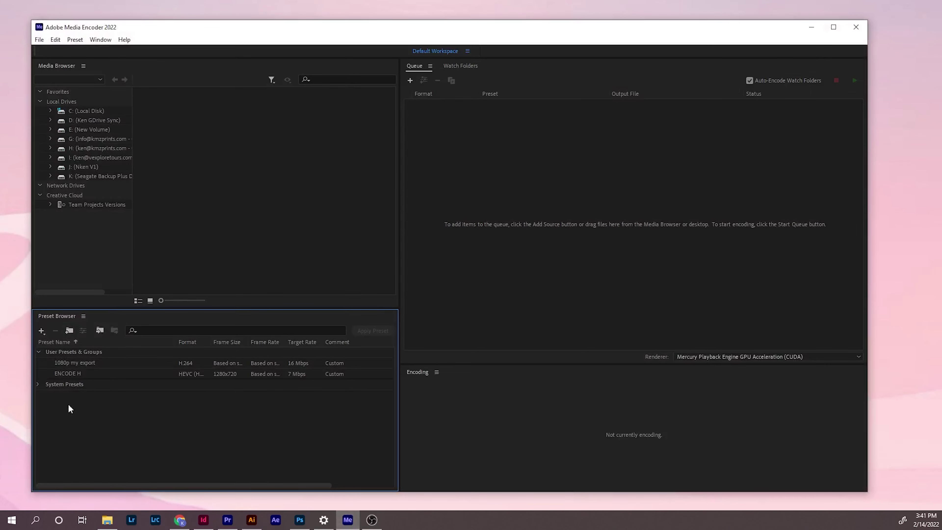
{"action": "left_click", "coordinate": [41, 331]}
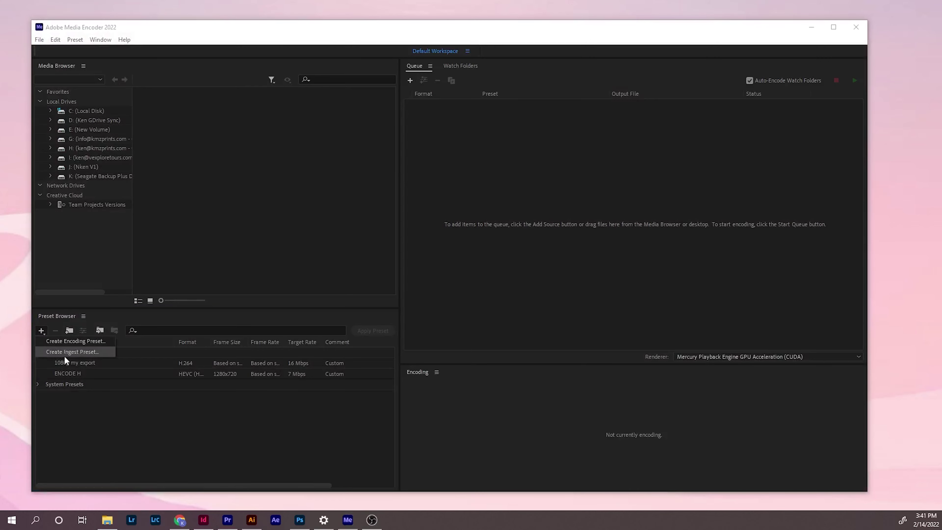
{"action": "left_click", "coordinate": [79, 345]}
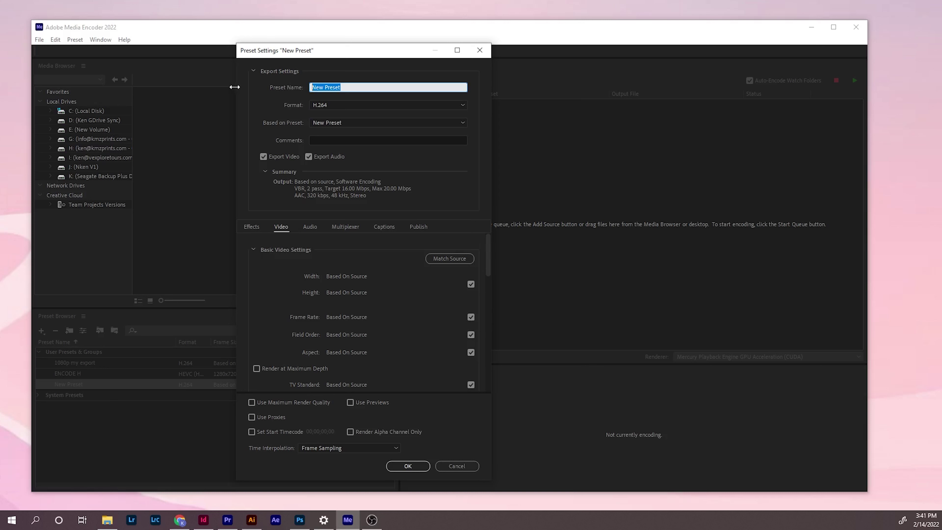
{"action": "type", "text": "120FPS 4K 10 BIT ENCODE"}
{"action": "left_click", "coordinate": [337, 105]}
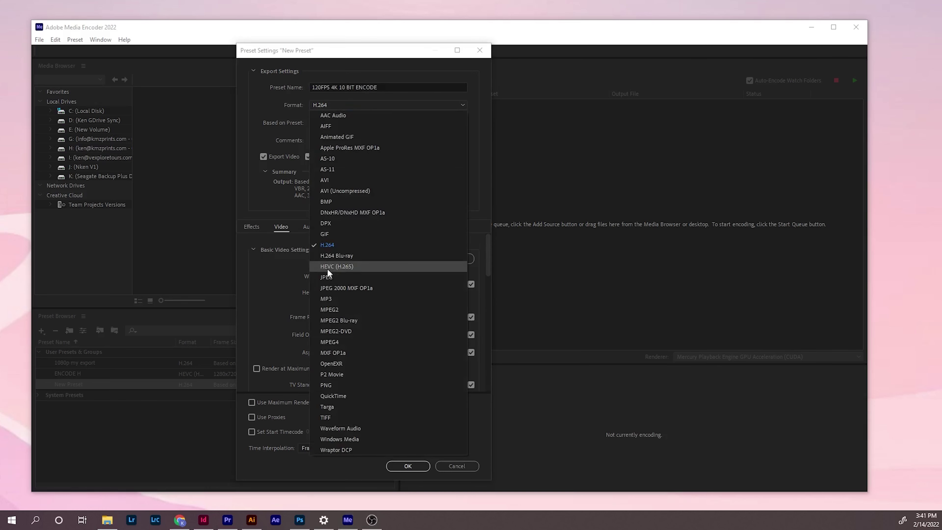
{"action": "left_click", "coordinate": [343, 266]}
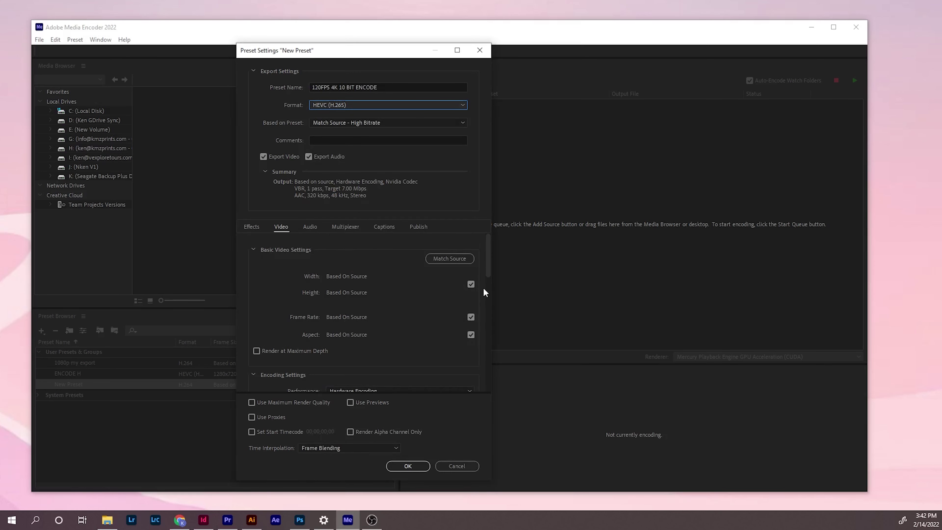
Stop matching the source frame size and set the width to 720 (720x404)
{"action": "left_click", "coordinate": [470, 284]}
{"action": "left_click", "coordinate": [334, 276]}
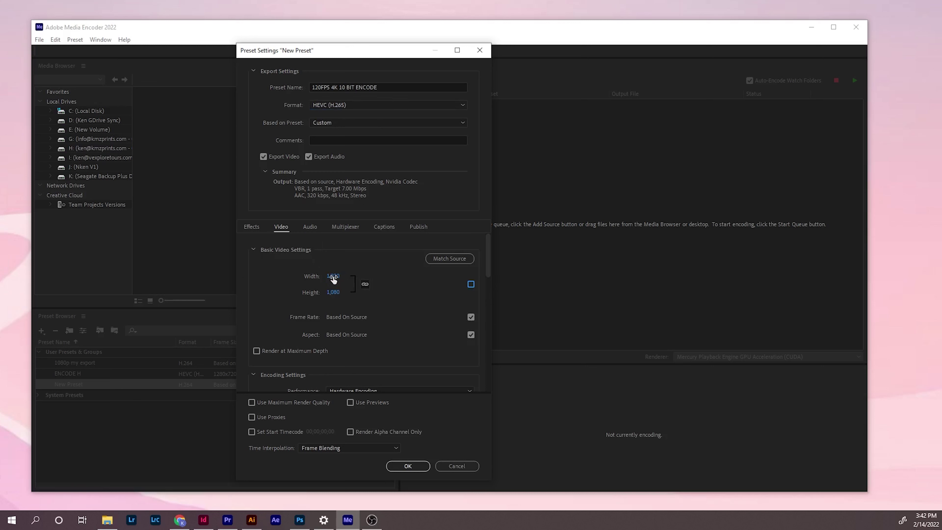
{"action": "type", "text": "720"}
{"action": "key", "text": "Tab"}
Set the target bitrate to 6 Mbps with Good quality and save the preset
{"action": "left_click_drag", "start_coordinate": [486, 260], "coordinate": [490, 361]}
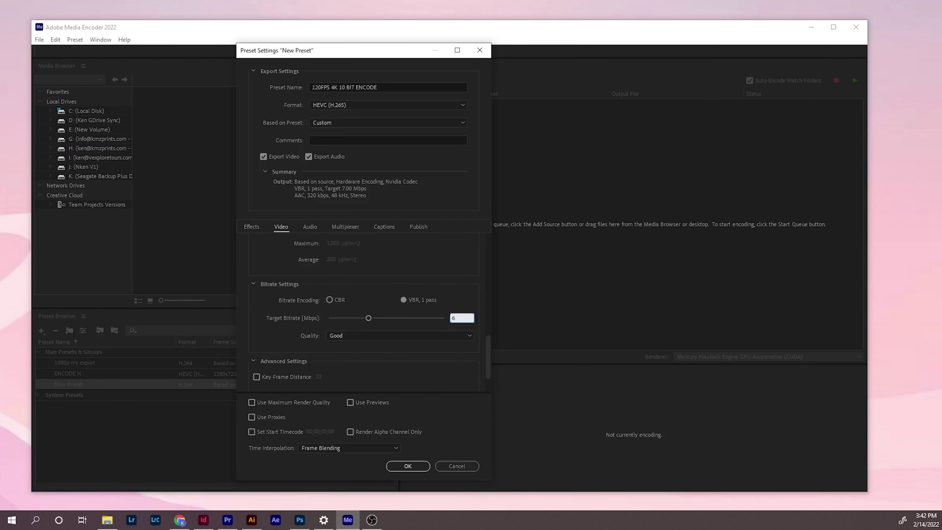
{"action": "type", "text": "6"}
{"action": "key", "text": "Tab"}
{"action": "left_click", "coordinate": [349, 335]}
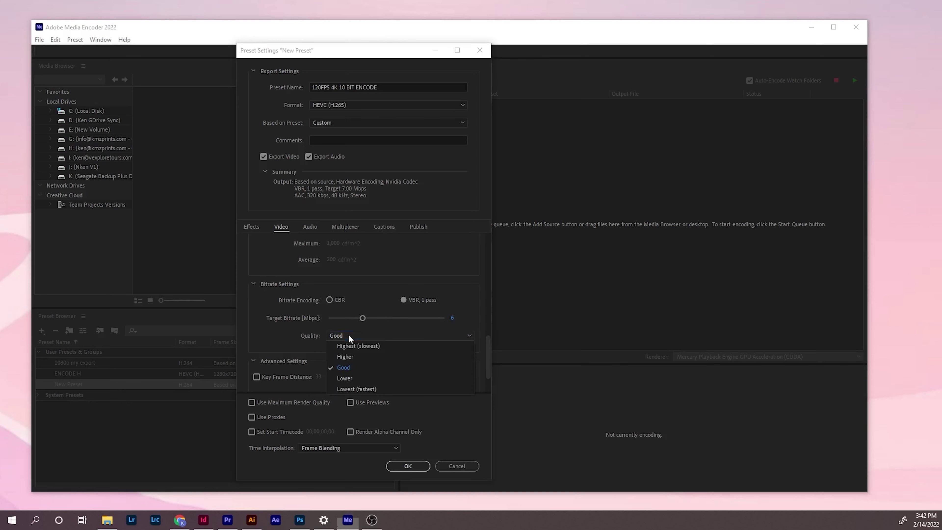
{"action": "left_click", "coordinate": [349, 366]}
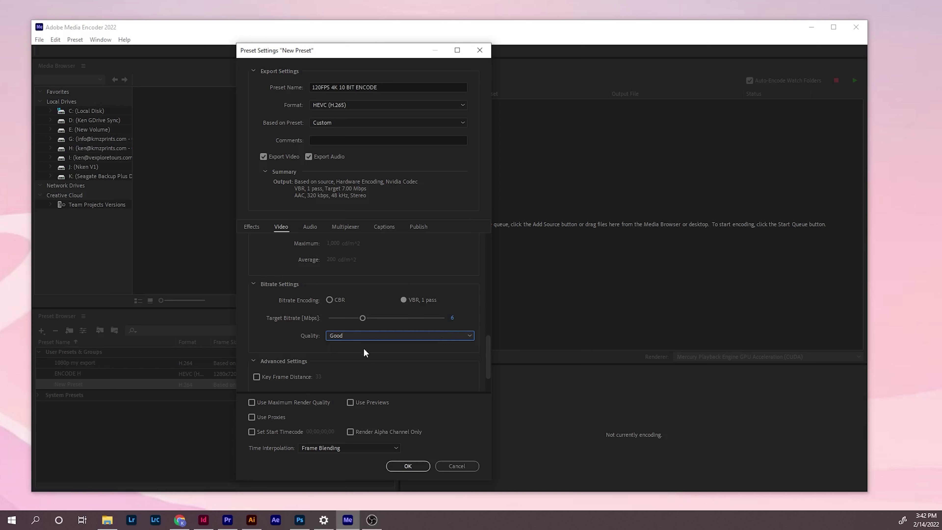
{"action": "scroll", "coordinate": [485, 357], "scroll_direction": "down", "scroll_amount": 1}
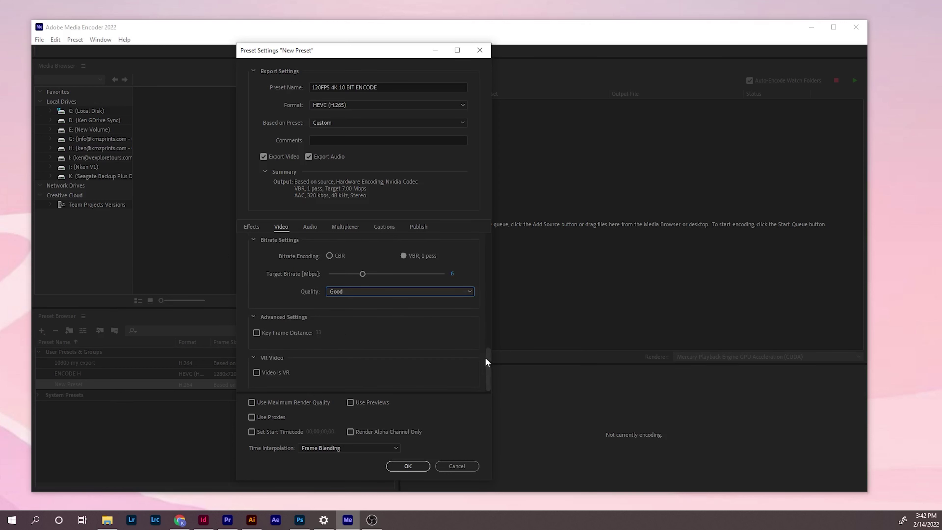
{"action": "mouse_move", "coordinate": [487, 354]}
{"action": "left_mouse_down"}
{"action": "mouse_move", "coordinate": [487, 330]}
{"action": "mouse_move", "coordinate": [489, 346]}
{"action": "left_mouse_up"}
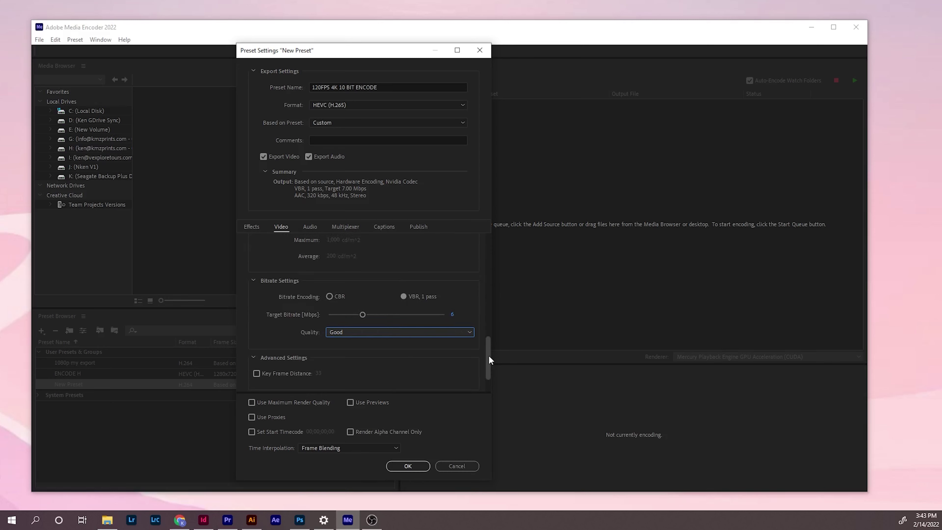
{"action": "left_click_drag", "start_coordinate": [489, 355], "coordinate": [487, 351]}
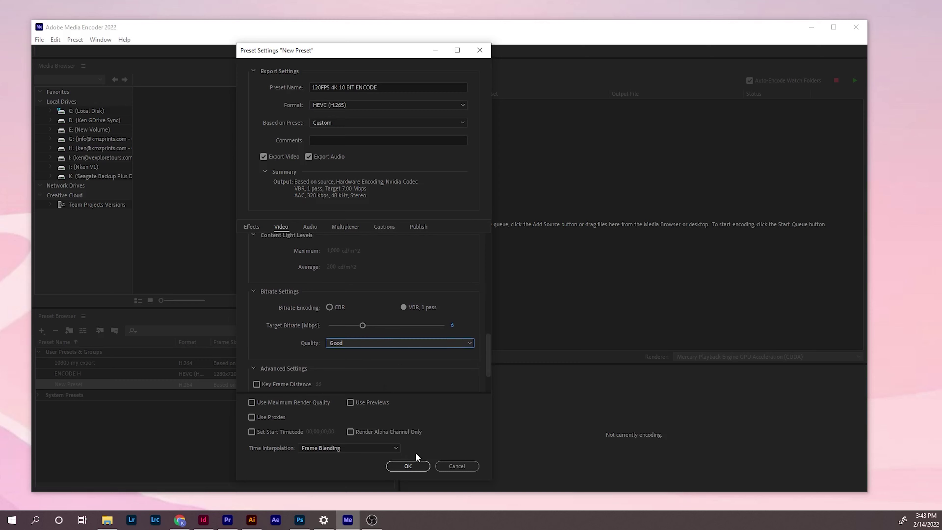
{"action": "left_click", "coordinate": [408, 466]}
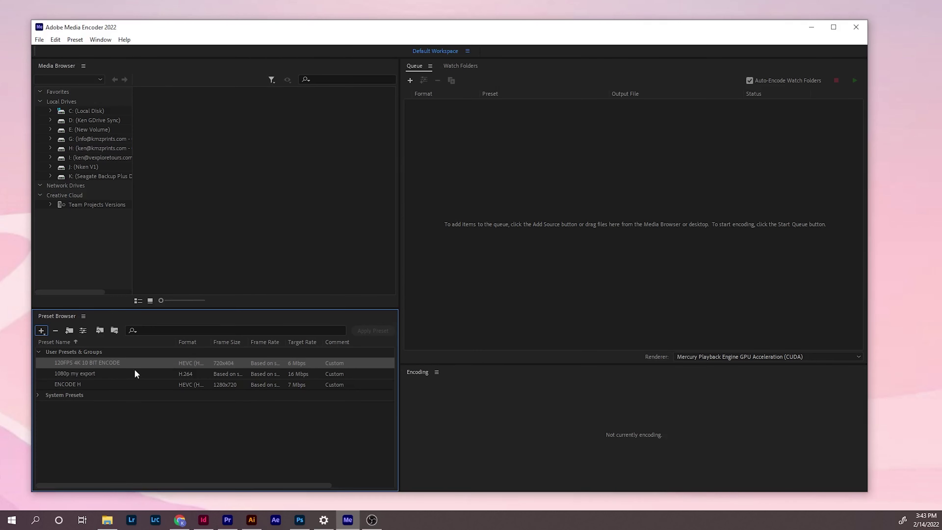
Create a new ingest preset named '120FPS 4K 10 BIT INGEST'
{"action": "left_click", "coordinate": [42, 330]}
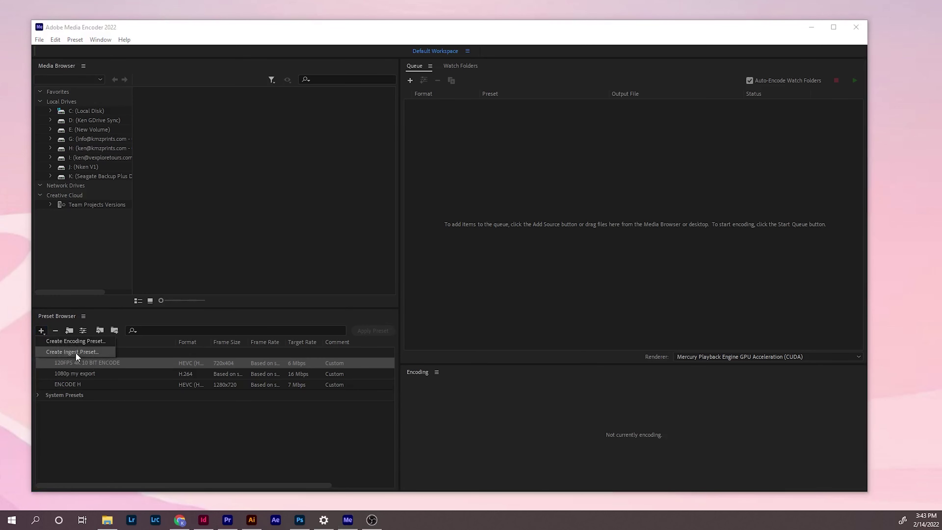
{"action": "left_click", "coordinate": [73, 352]}
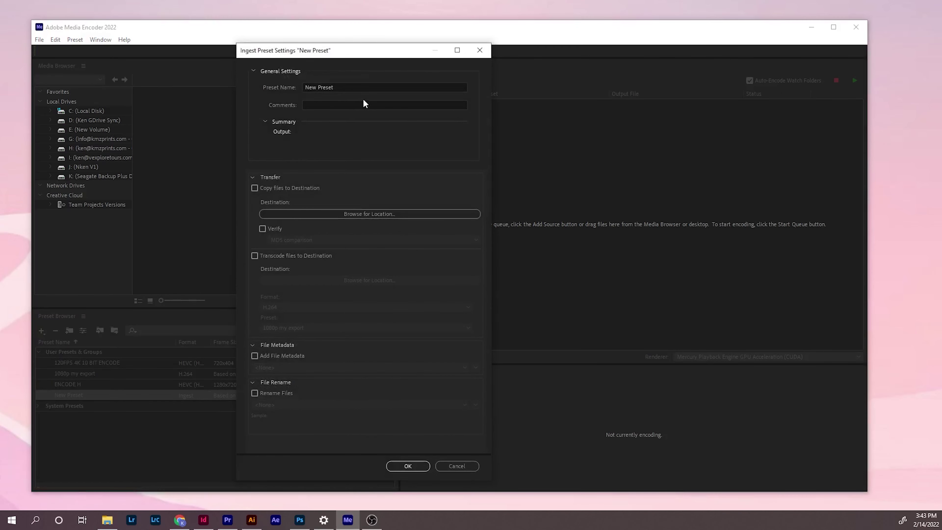
{"action": "left_click", "coordinate": [335, 88]}
{"action": "left_click_drag", "start_coordinate": [334, 87], "coordinate": [227, 99]}
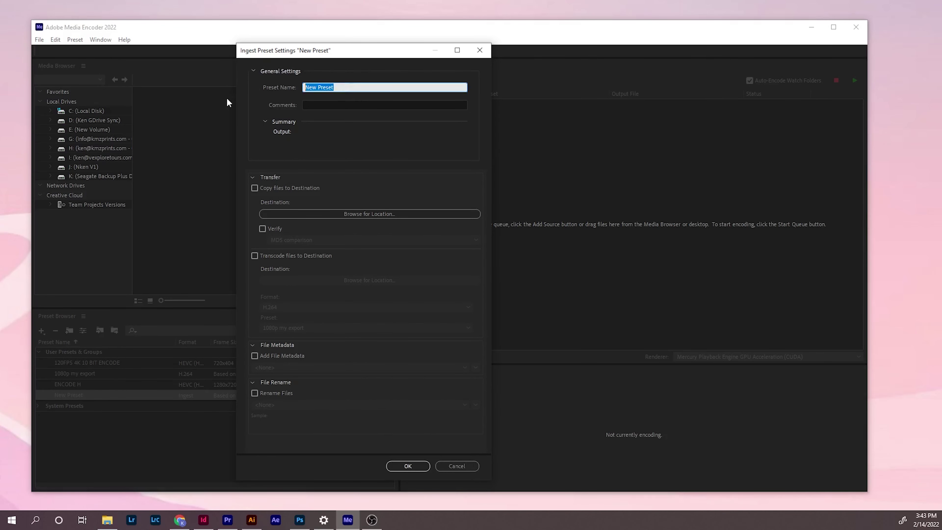
{"action": "type", "text": "120FPS 4K 10 BIT INGEST"}
Enable transcoding files to a destination with HEVC (H.265) format
{"action": "left_click", "coordinate": [255, 255]}
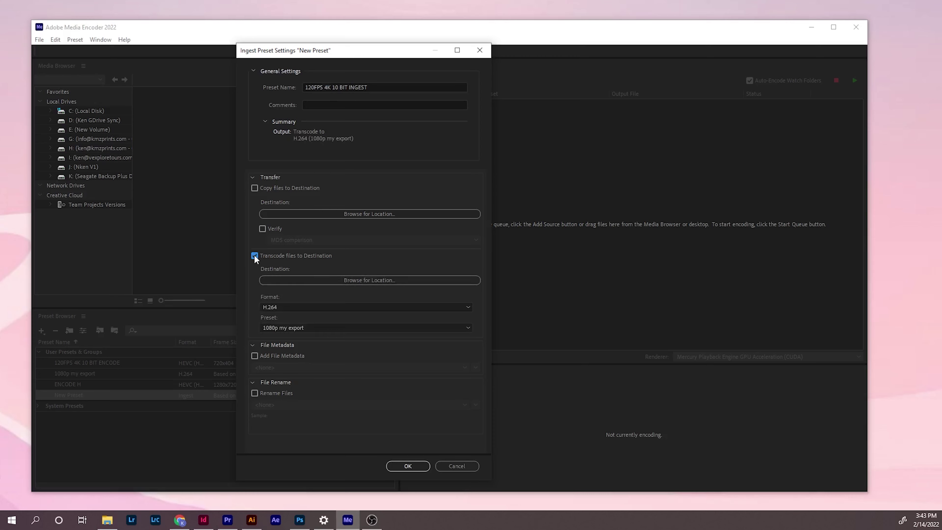
{"action": "left_click", "coordinate": [332, 307]}
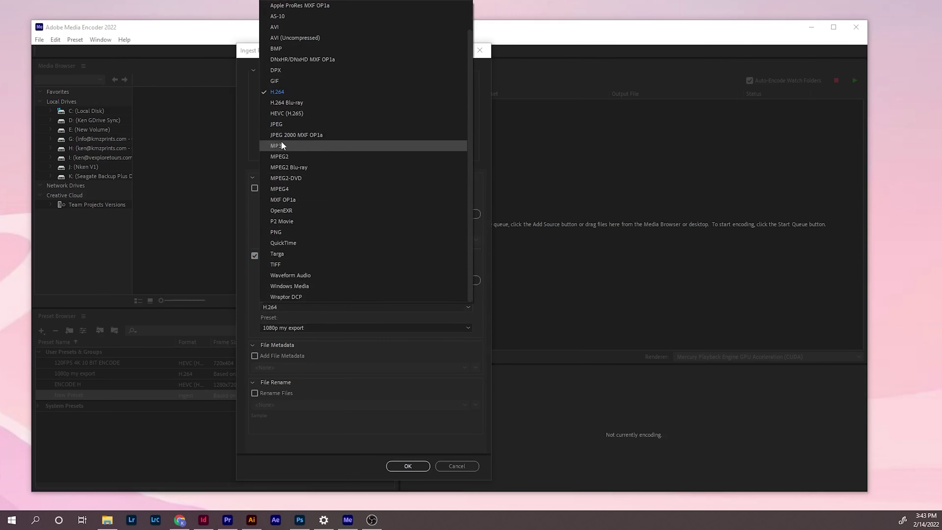
{"action": "left_click", "coordinate": [298, 113]}
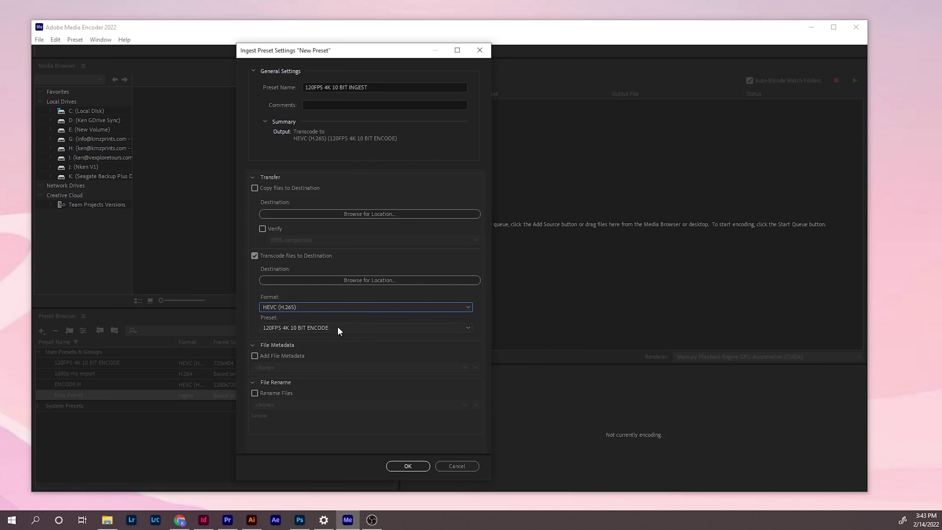
{"action": "key", "text": "shift+Tab"}
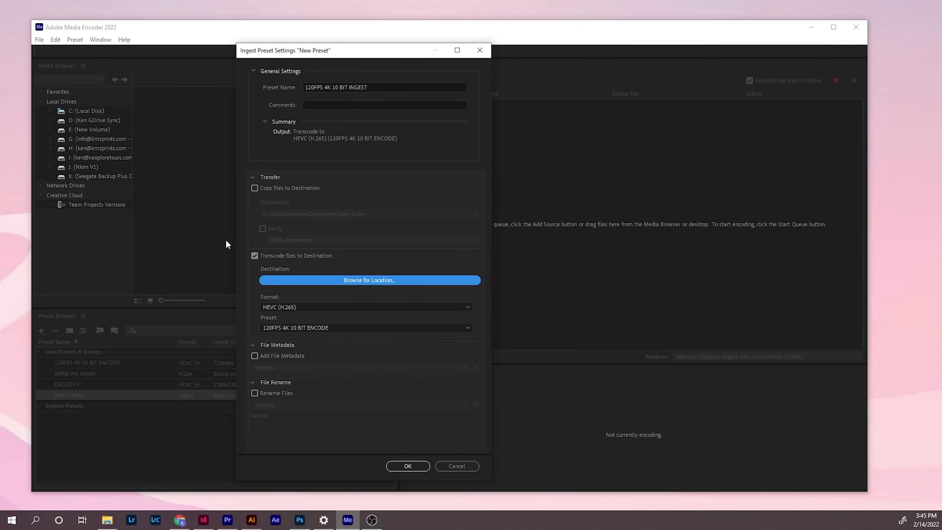
Set the transcode destination to the Documents\120 FPS PROXIES folder
{"action": "left_click", "coordinate": [380, 281]}
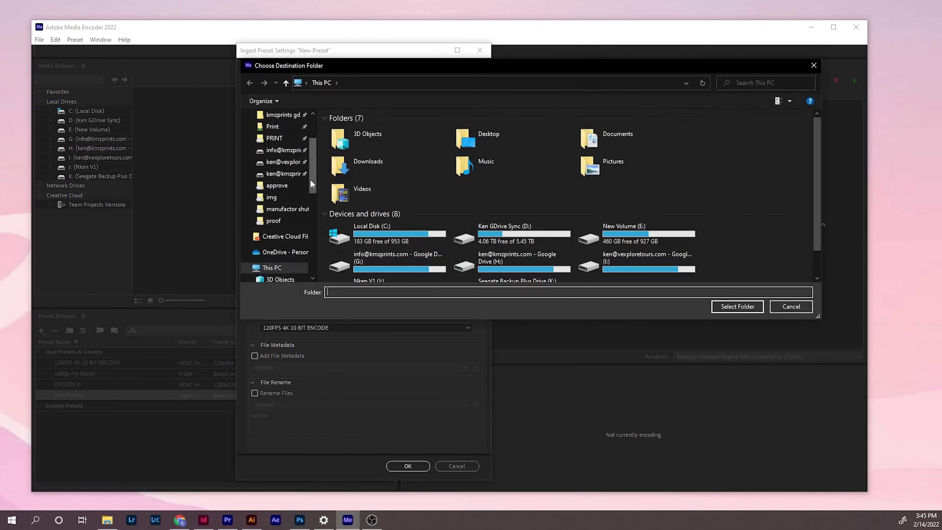
{"action": "scroll", "coordinate": [292, 141], "scroll_direction": "up", "scroll_amount": 3}
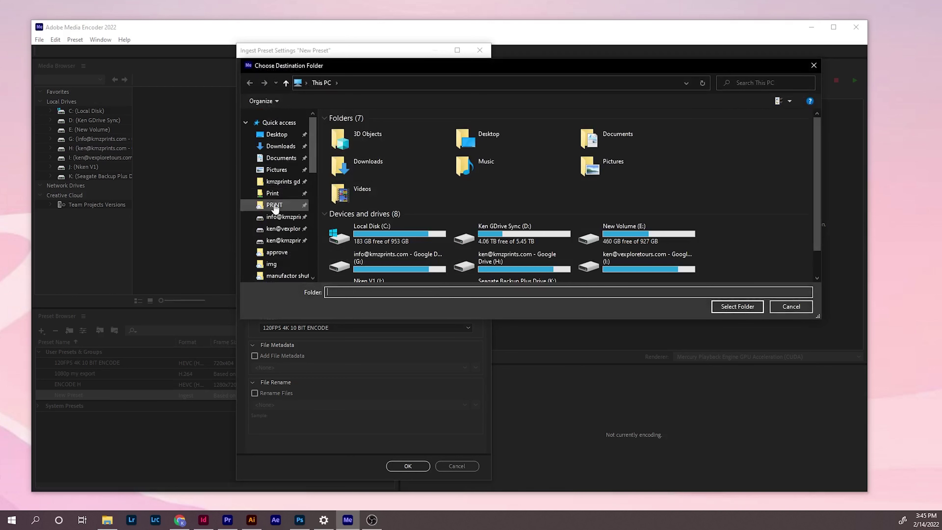
{"action": "left_click", "coordinate": [281, 158]}
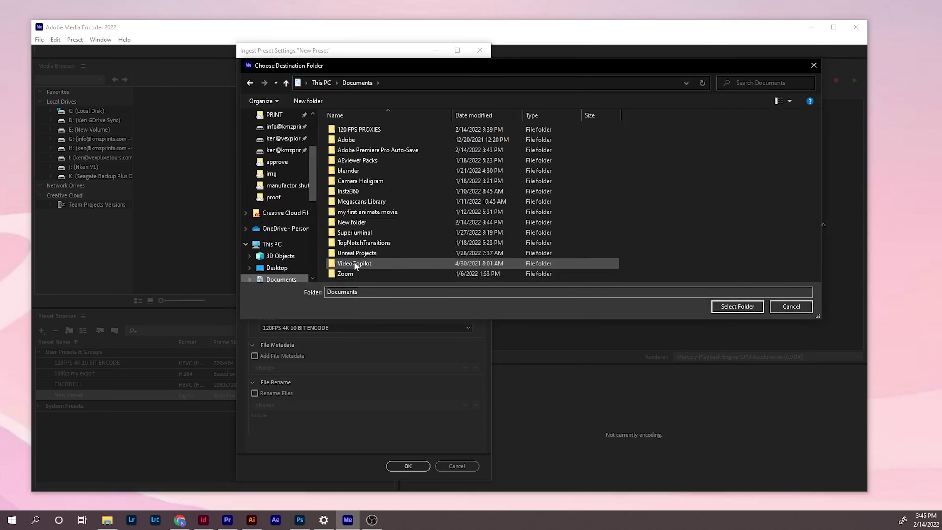
{"action": "double_click", "coordinate": [367, 129]}
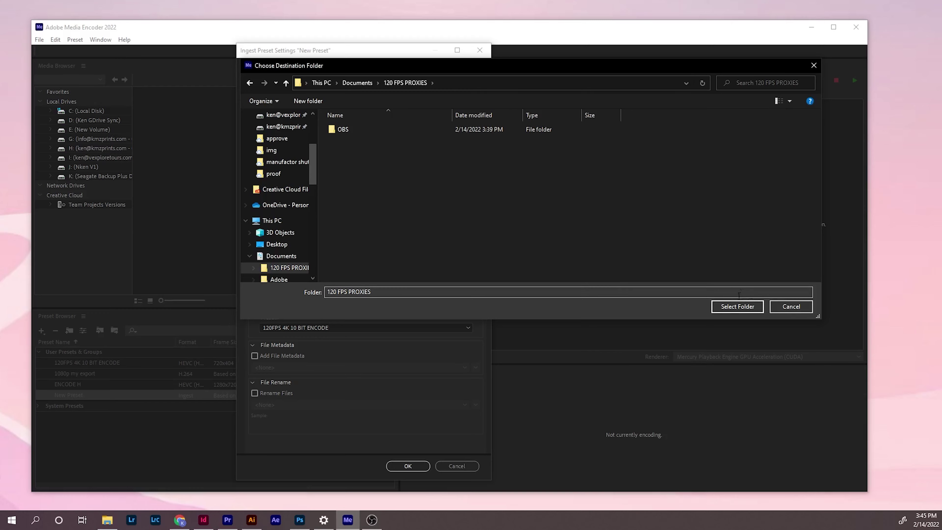
{"action": "left_click", "coordinate": [733, 307]}
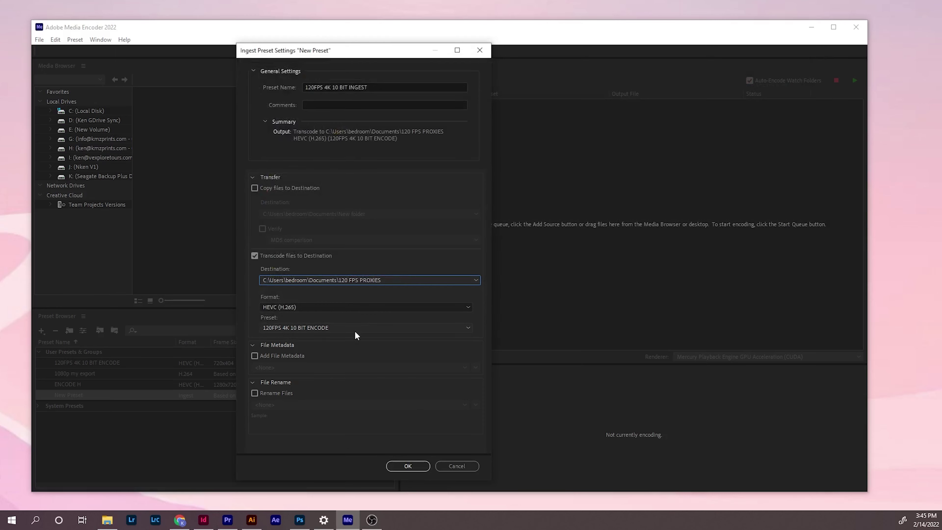
Keep the 120FPS 4K 10 BIT ENCODE preset and save the ingest preset
{"action": "left_click", "coordinate": [365, 329]}
{"action": "left_click", "coordinate": [333, 340]}
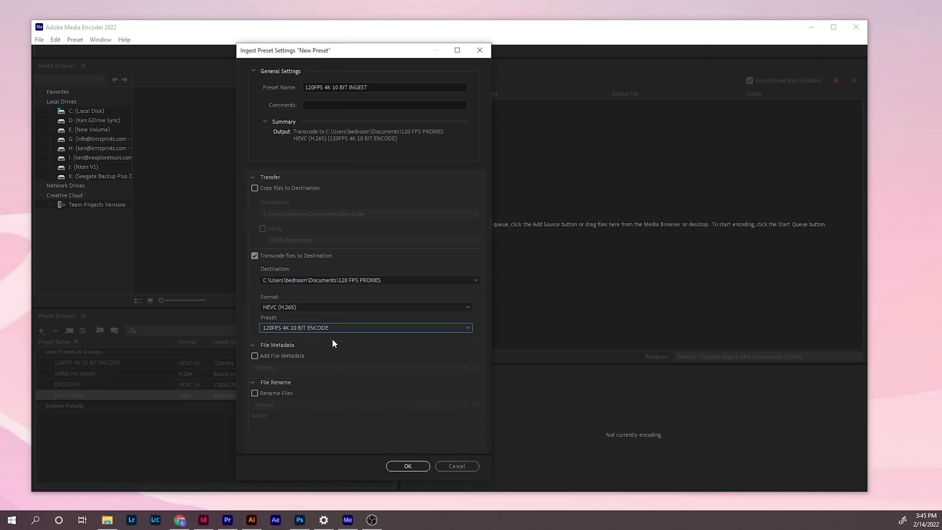
{"action": "left_click", "coordinate": [403, 461]}
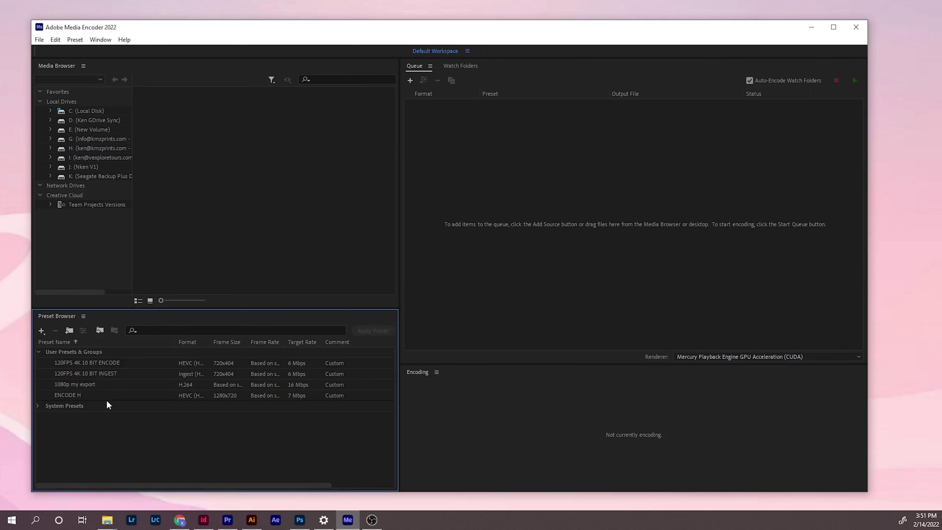
Start exporting the 120FPS 4K 10 BIT INGEST preset into Documents\120 FPS PROXIES
{"action": "left_click", "coordinate": [108, 363]}
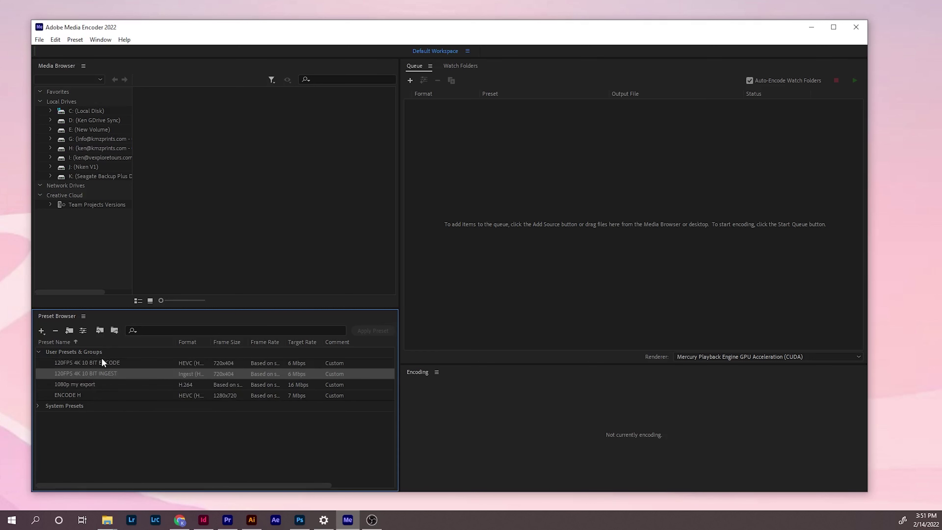
{"action": "left_click", "coordinate": [110, 375]}
{"action": "left_click", "coordinate": [114, 330]}
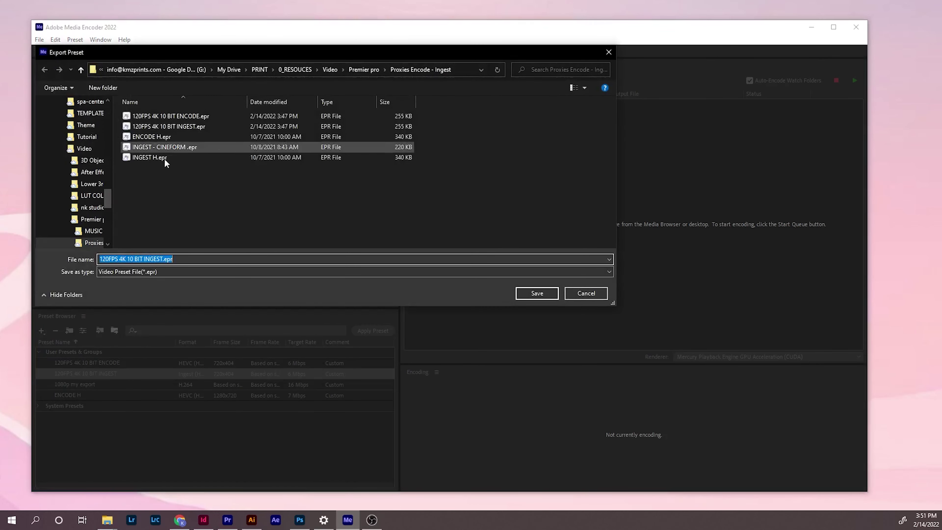
{"action": "left_click_drag", "start_coordinate": [106, 197], "coordinate": [112, 106]}
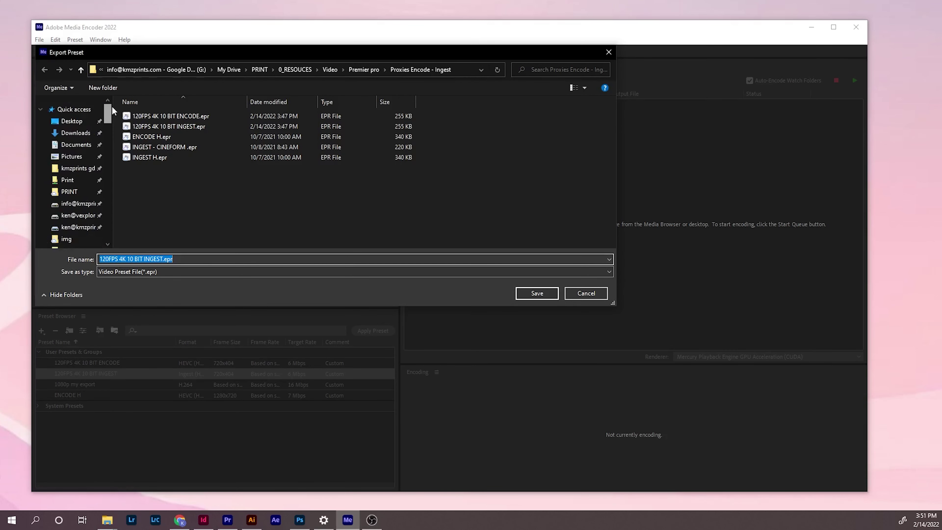
{"action": "left_click", "coordinate": [73, 143]}
{"action": "left_click", "coordinate": [155, 117]}
{"action": "double_click", "coordinate": [155, 117]}
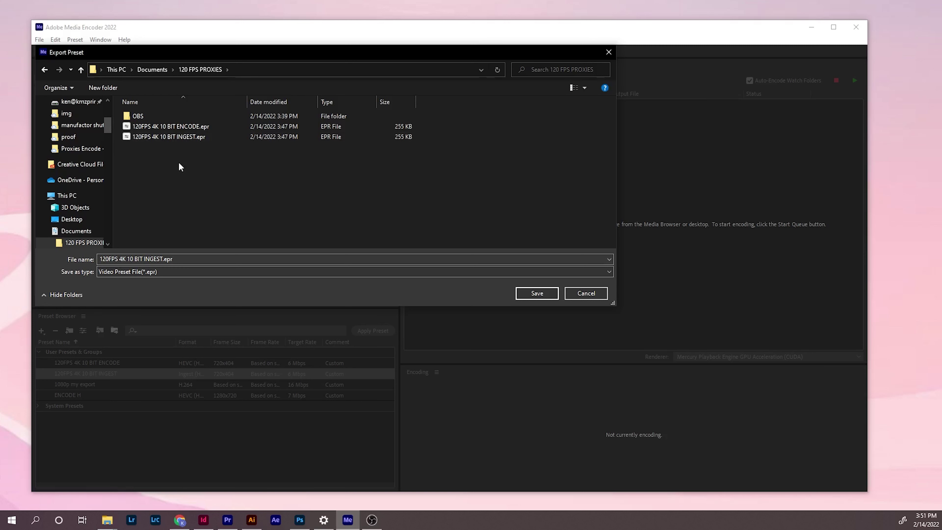
Confirm the INGEST .epr file already exists there and cancel the export
{"action": "left_click", "coordinate": [175, 137]}
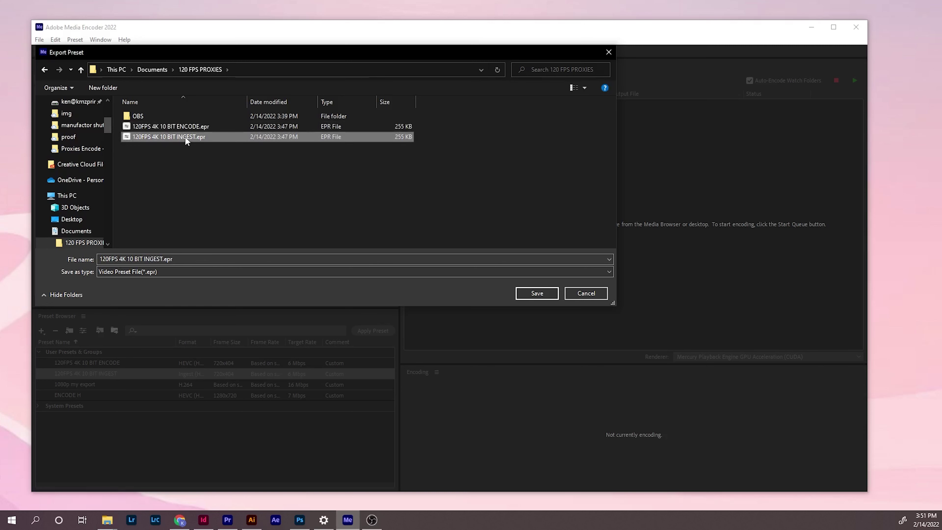
{"action": "left_click", "coordinate": [197, 172]}
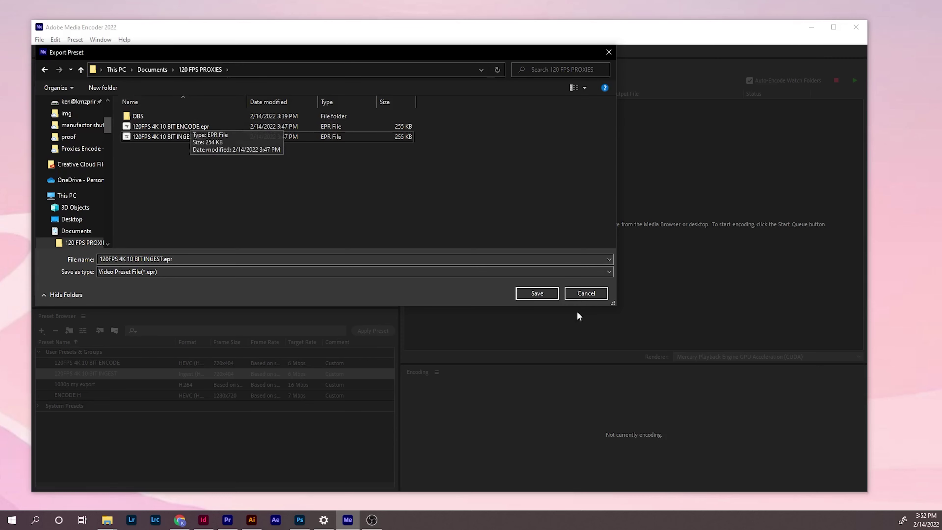
{"action": "left_click", "coordinate": [580, 295]}
{"action": "left_click", "coordinate": [127, 427]}
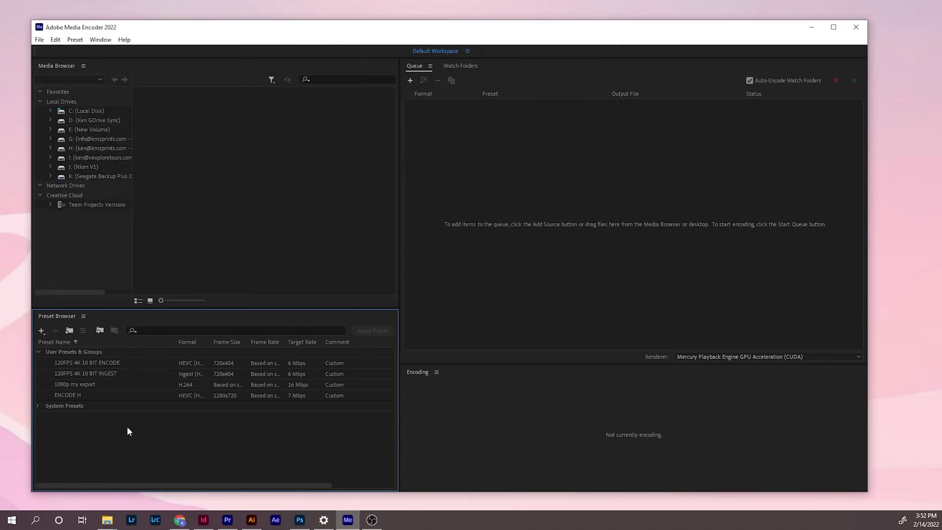
Return to Premiere Pro and select clips C1778.MP4 through C1781.MP4
{"action": "left_click", "coordinate": [811, 27]}
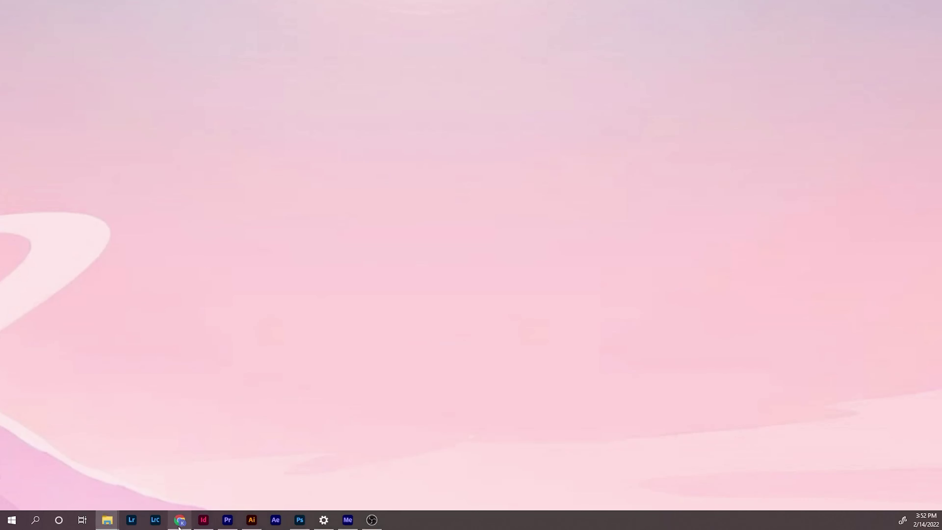
{"action": "left_click", "coordinate": [227, 520]}
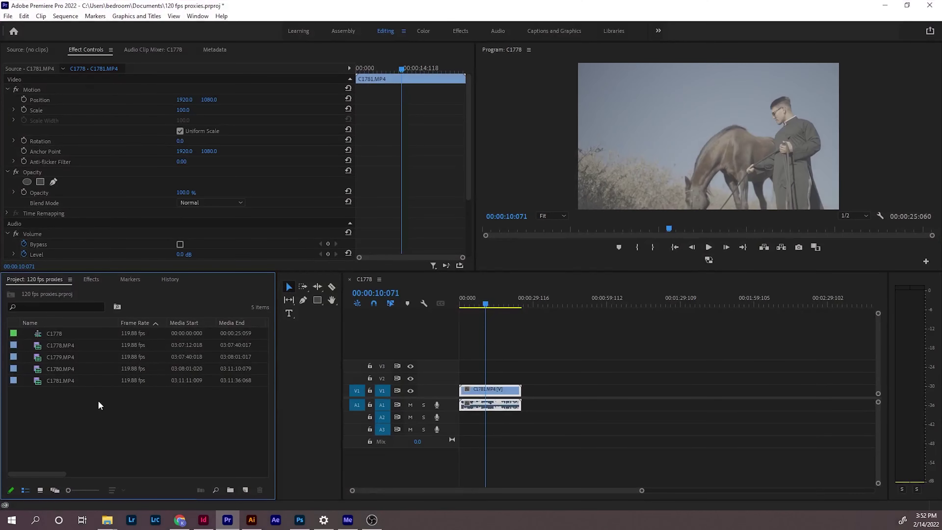
{"action": "left_click_drag", "start_coordinate": [75, 409], "coordinate": [71, 344]}
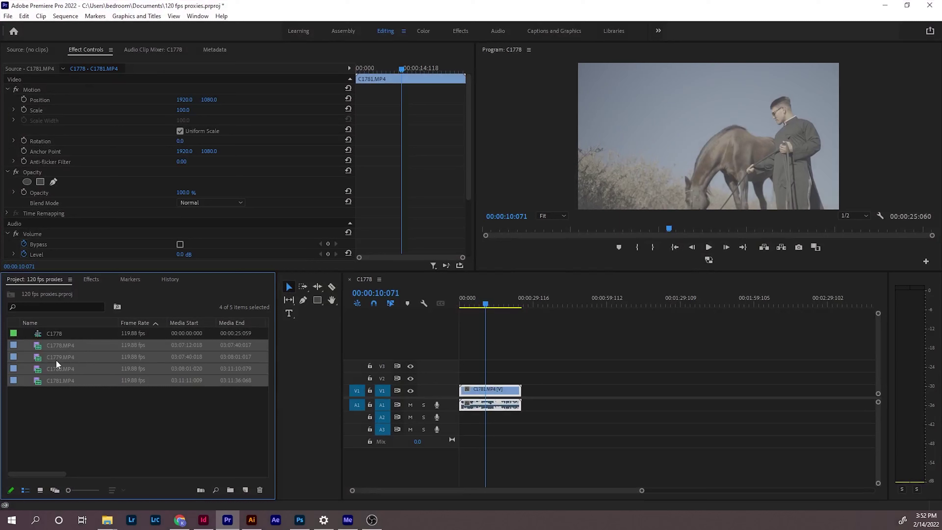
Create proxies for the selected clips with HEVC (H.265) format
{"action": "right_click", "coordinate": [61, 347]}
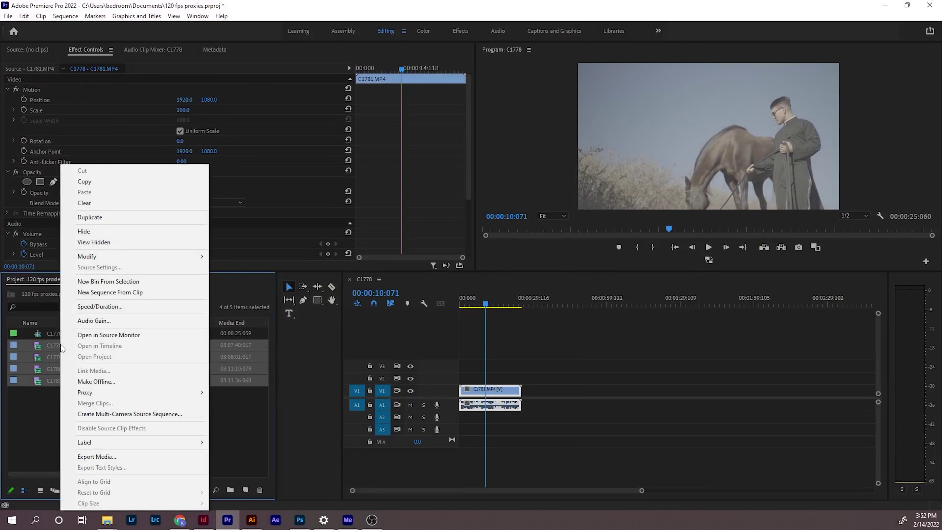
{"action": "mouse_move", "coordinate": [97, 393]}
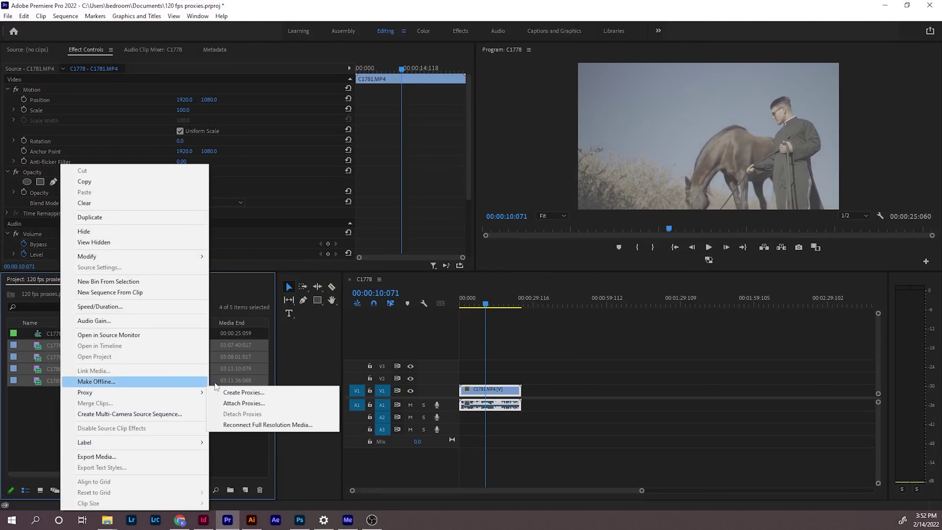
{"action": "left_click", "coordinate": [245, 392]}
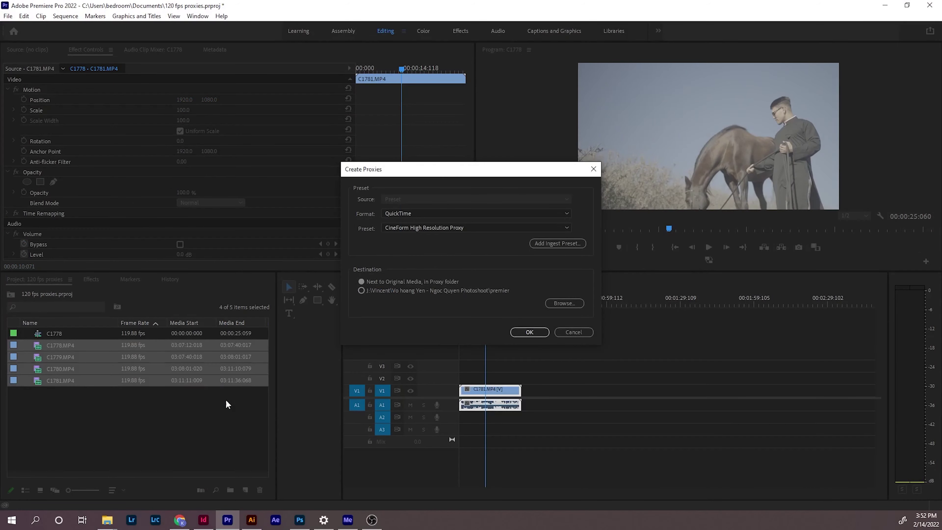
{"action": "left_click", "coordinate": [431, 213]}
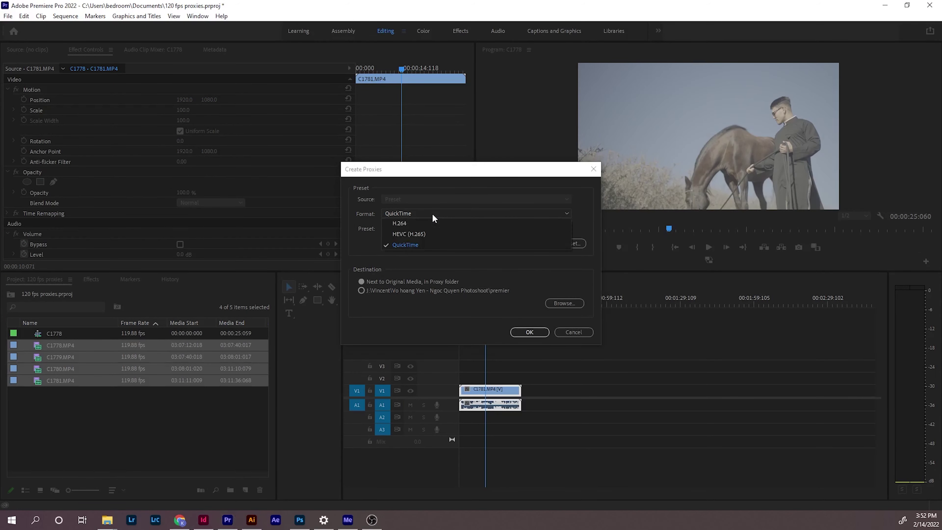
{"action": "left_click", "coordinate": [407, 232]}
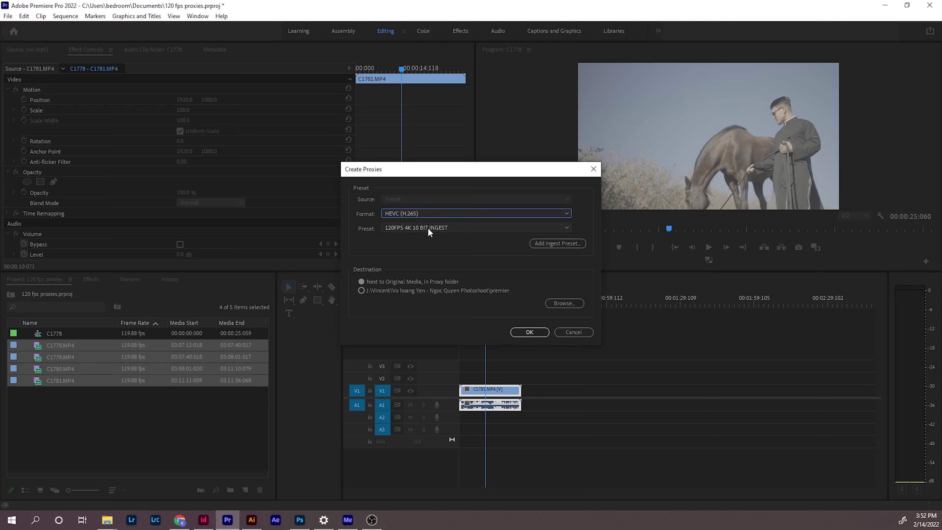
{"action": "left_click", "coordinate": [554, 242]}
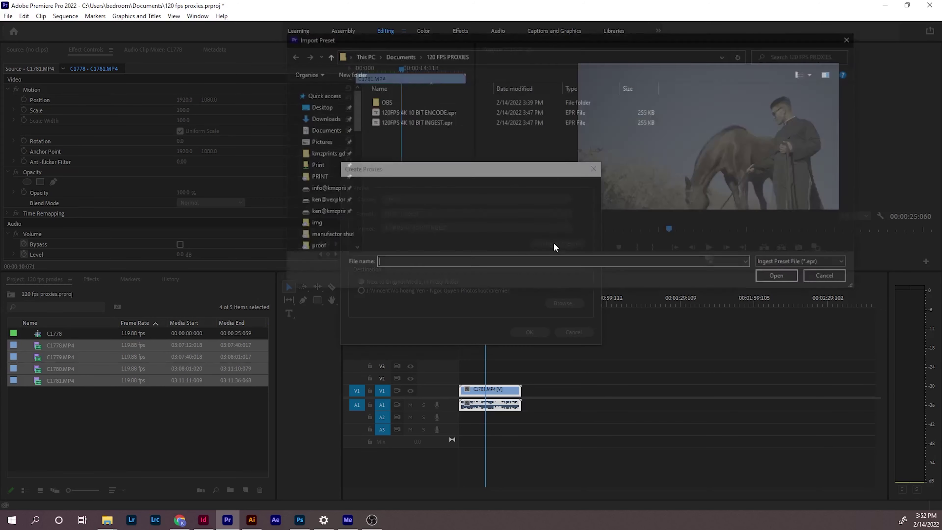
{"action": "left_click_drag", "start_coordinate": [510, 39], "coordinate": [381, 52]}
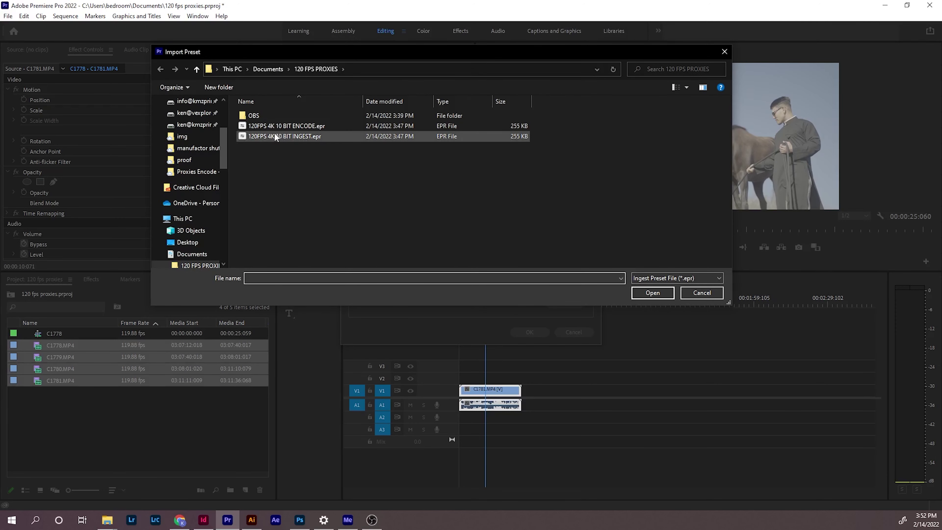
{"action": "left_click", "coordinate": [258, 137]}
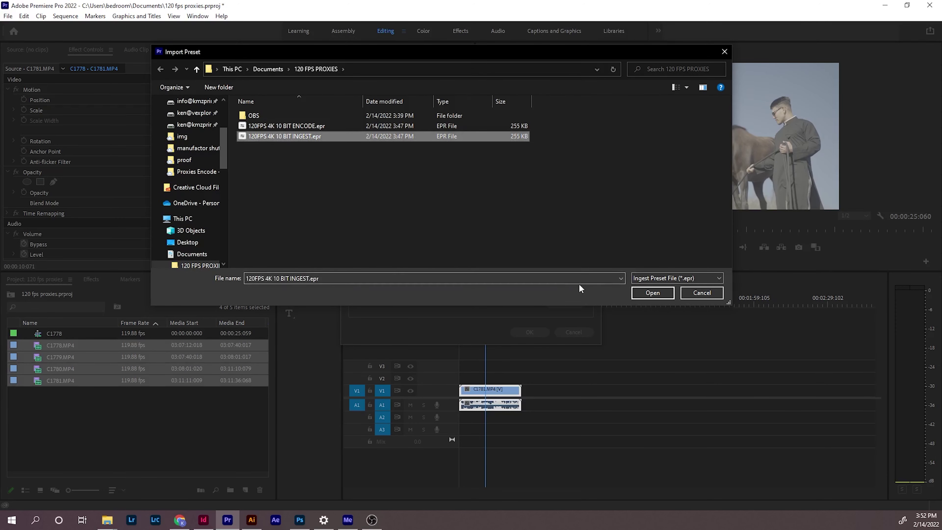
{"action": "left_click", "coordinate": [655, 294]}
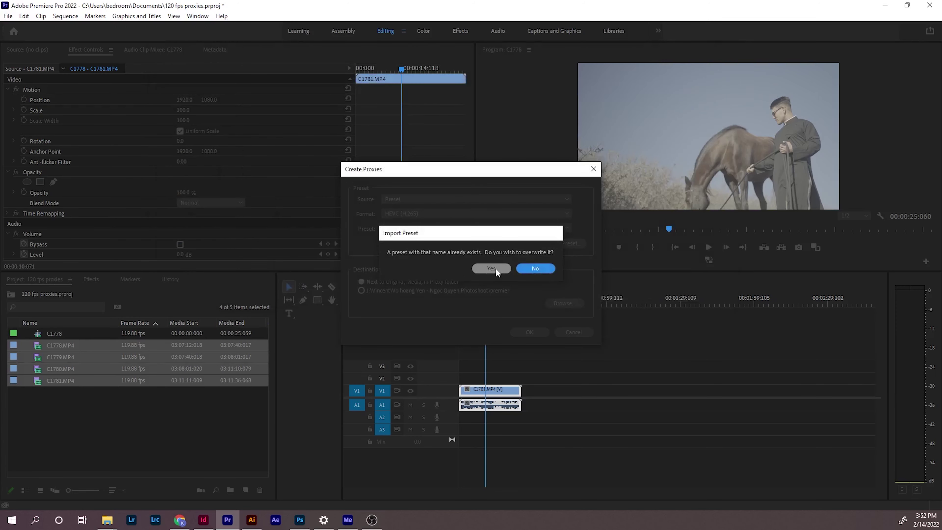
{"action": "left_click", "coordinate": [536, 269]}
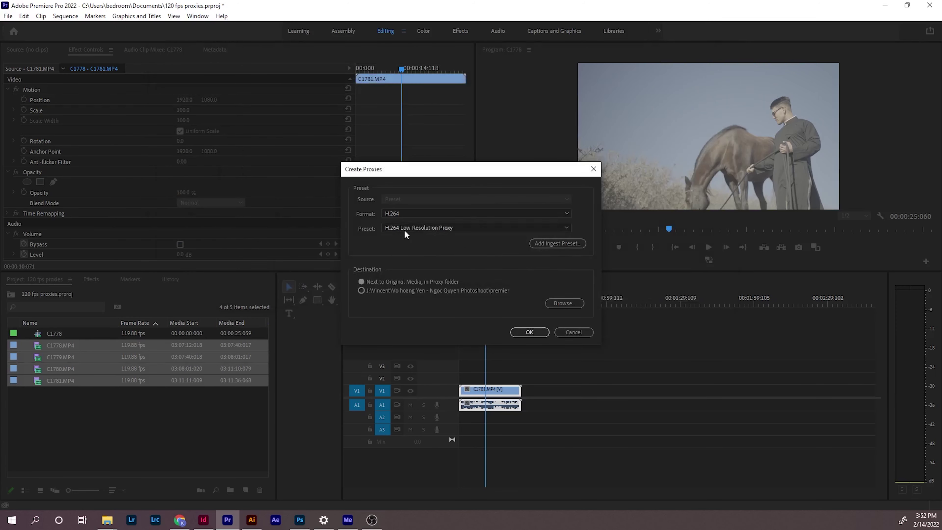
{"action": "left_click", "coordinate": [443, 227]}
{"action": "left_click", "coordinate": [422, 210]}
{"action": "left_click", "coordinate": [421, 233]}
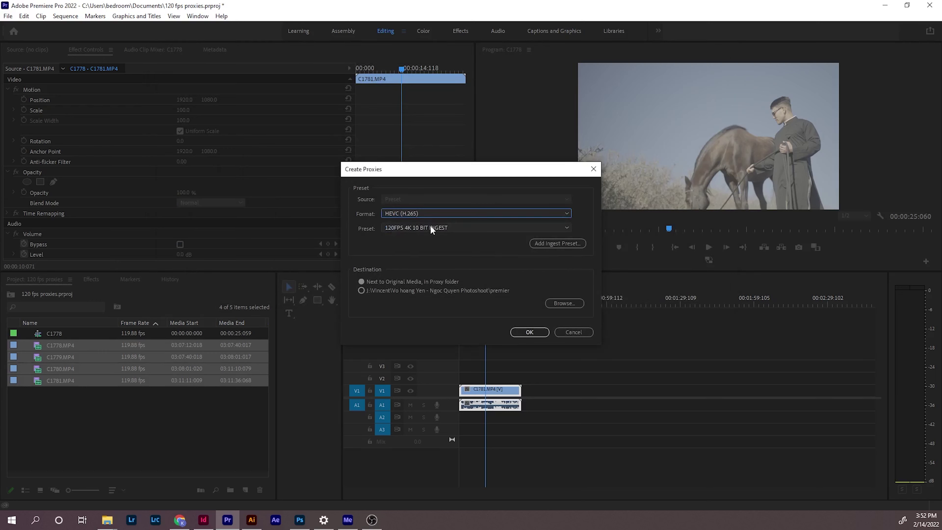
{"action": "left_click", "coordinate": [432, 227]}
{"action": "left_click", "coordinate": [431, 236]}
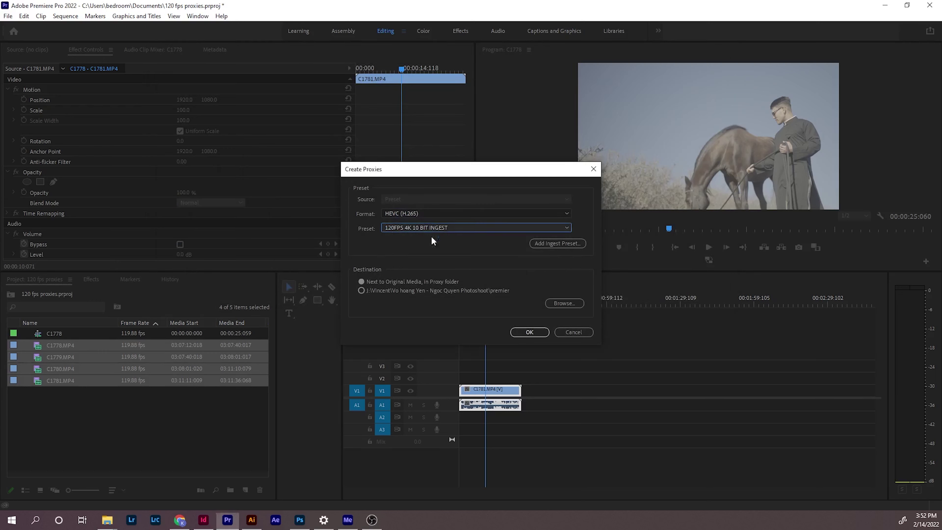
Store the proxies next to the original media and queue the HEVC proxy jobs
{"action": "left_click", "coordinate": [361, 290]}
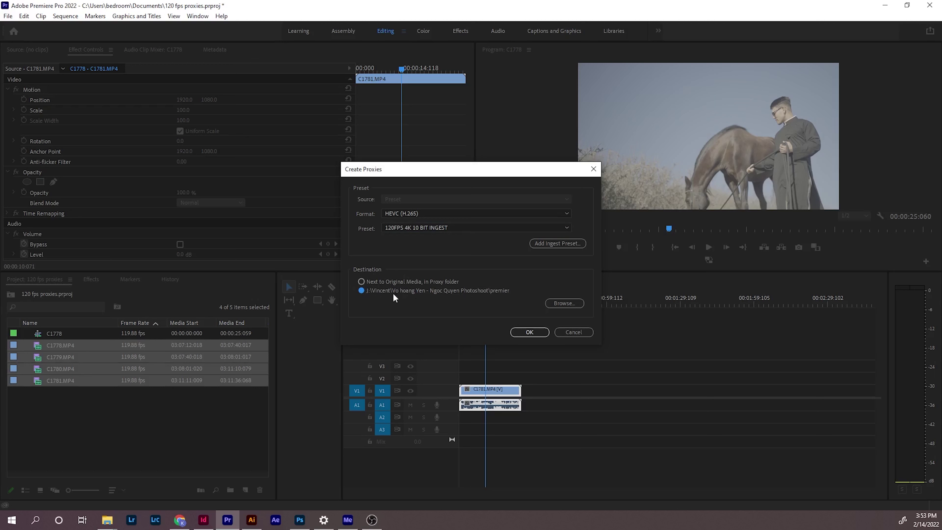
{"action": "left_click", "coordinate": [362, 281]}
{"action": "left_click", "coordinate": [523, 332]}
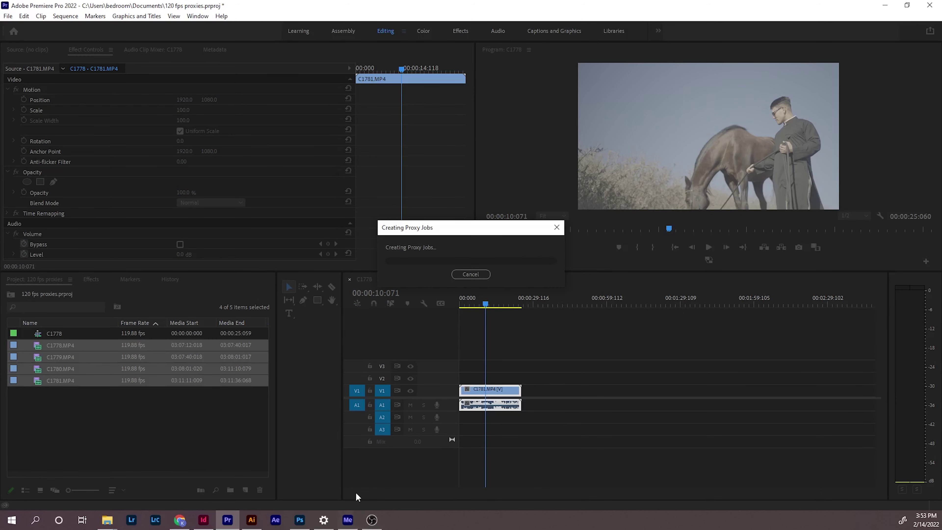
{"action": "mouse_move", "coordinate": [348, 520]}
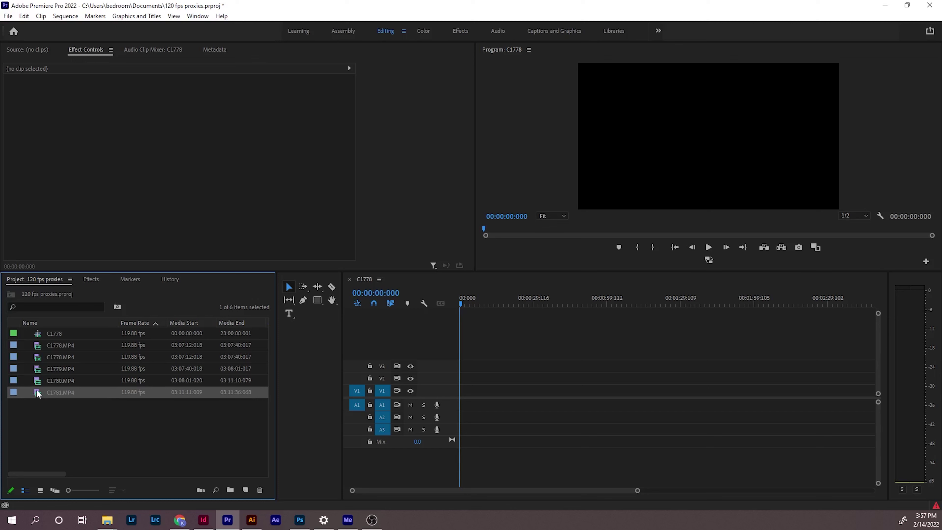
{"action": "left_click_drag", "start_coordinate": [382, 380], "coordinate": [471, 395]}
{"action": "mouse_move", "coordinate": [465, 302]}
{"action": "left_mouse_down"}
{"action": "mouse_move", "coordinate": [488, 295]}
{"action": "mouse_move", "coordinate": [468, 303]}
{"action": "left_mouse_up"}
{"action": "key", "text": "space"}
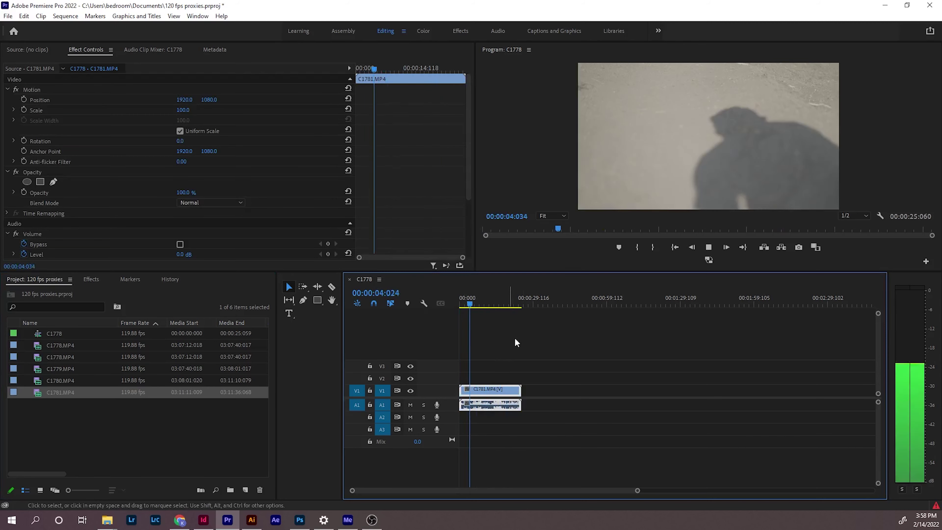
{"action": "key", "text": "space"}
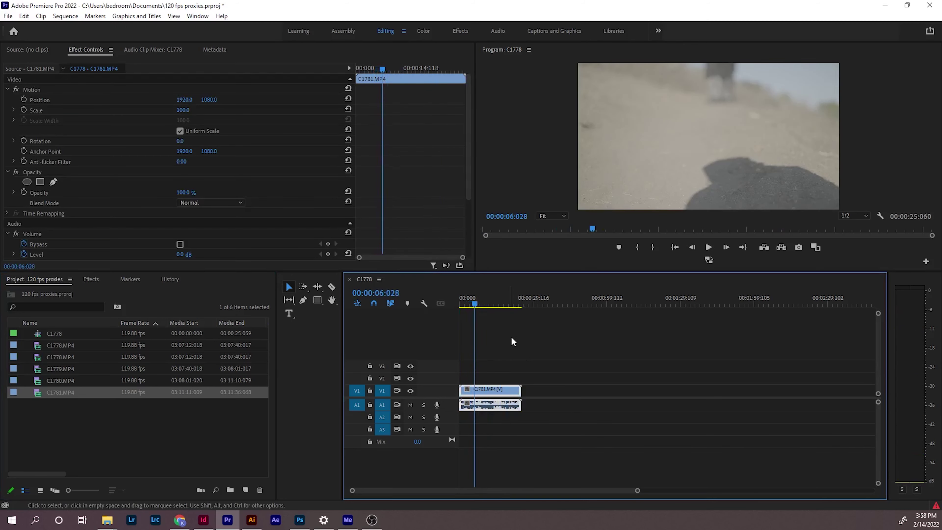
{"action": "left_click", "coordinate": [709, 260]}
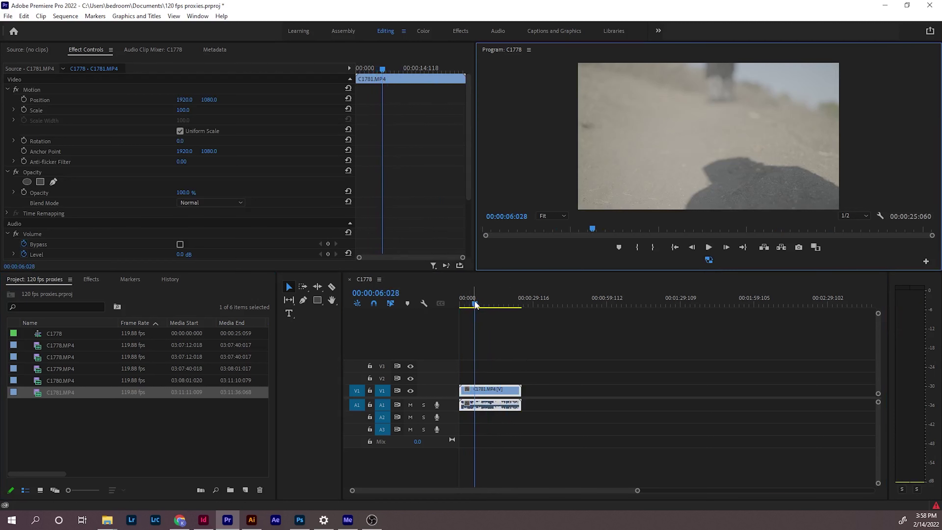
{"action": "key", "text": "space"}
{"action": "left_click", "coordinate": [475, 307]}
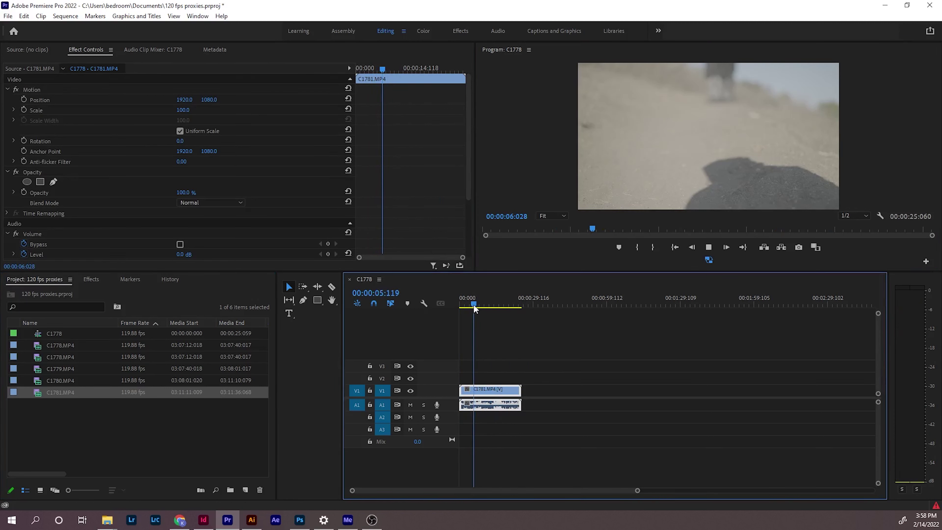
{"action": "key", "text": "space"}
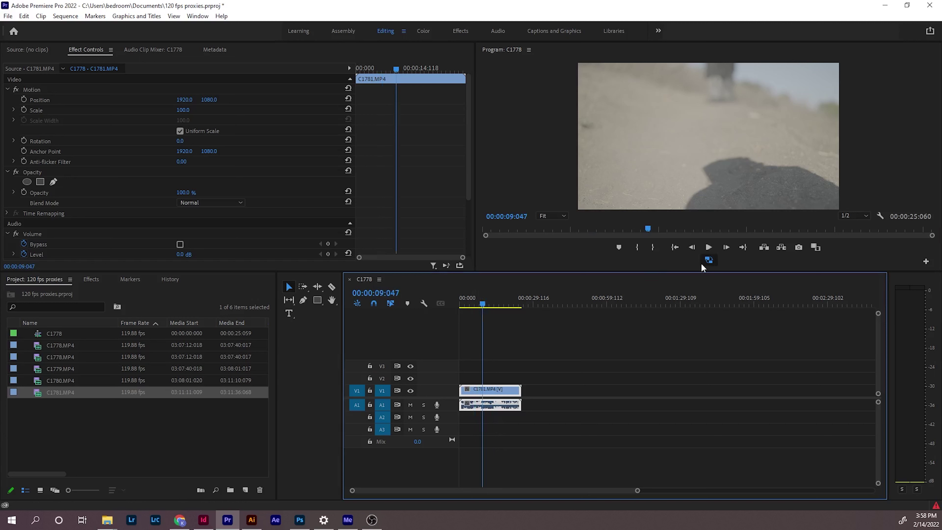
{"action": "left_click", "coordinate": [470, 307]}
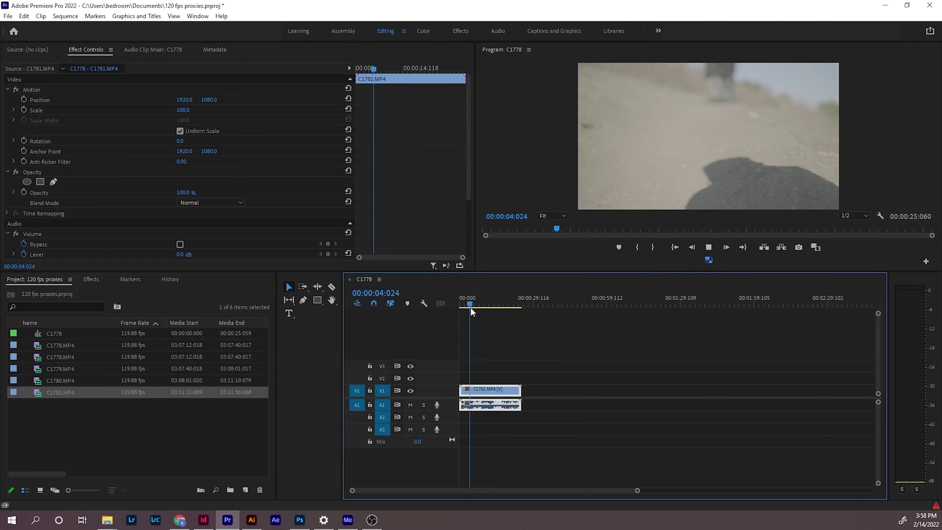
{"action": "left_click_drag", "start_coordinate": [482, 307], "coordinate": [483, 338]}
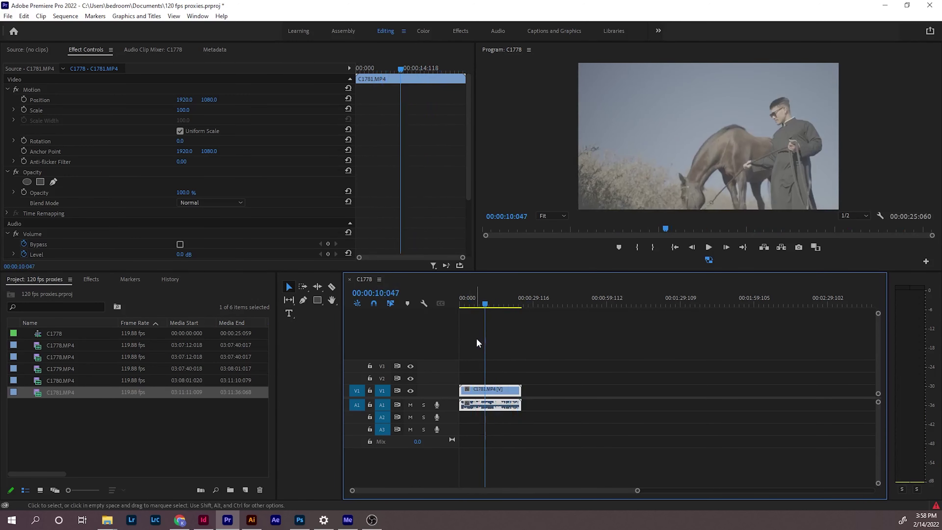
{"action": "key", "text": "space"}
{"action": "mouse_move", "coordinate": [483, 308]}
{"action": "left_mouse_down"}
{"action": "mouse_move", "coordinate": [443, 309]}
{"action": "mouse_move", "coordinate": [479, 315]}
{"action": "left_mouse_up"}
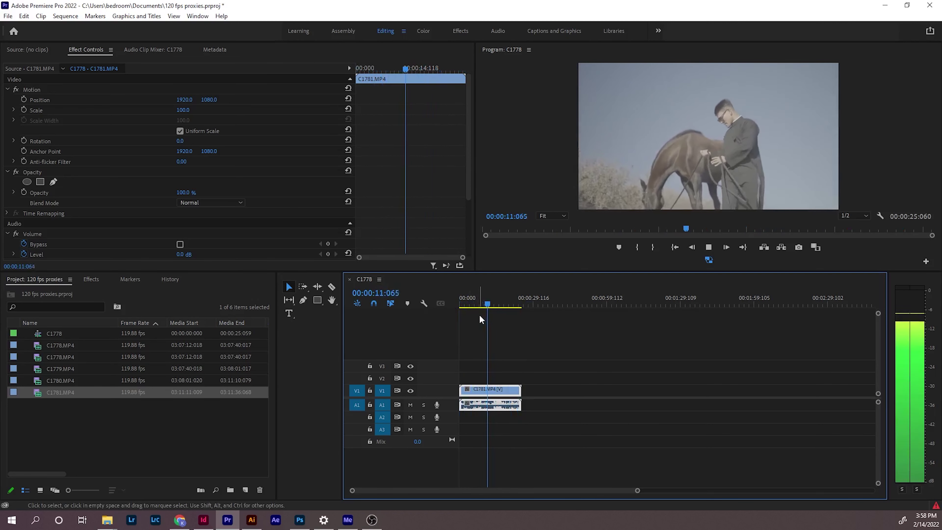
{"action": "key", "text": "space"}
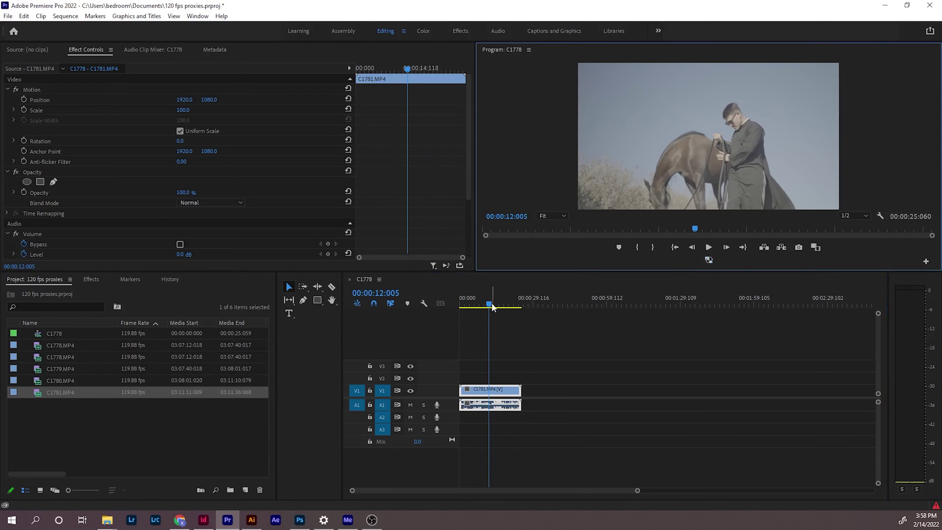
{"action": "left_click", "coordinate": [476, 304]}
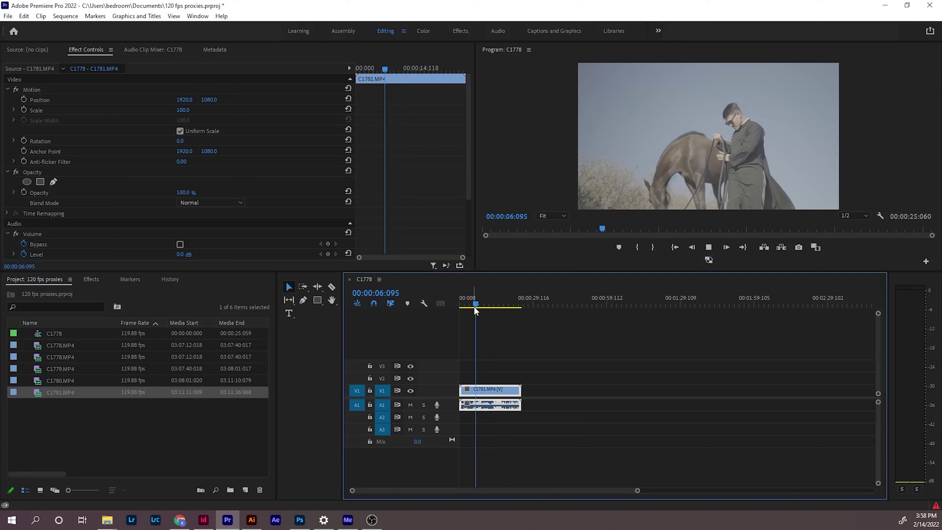
{"action": "key", "text": "space"}
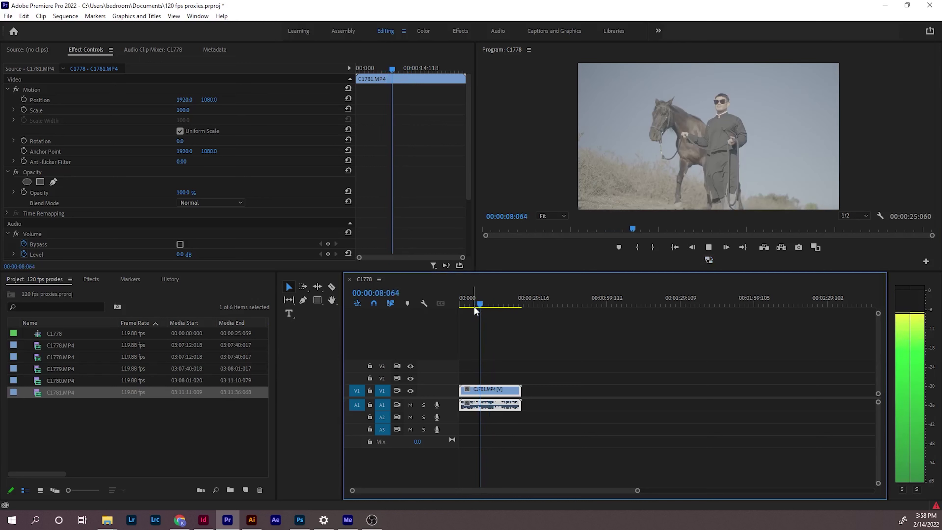
{"action": "key", "text": "space"}
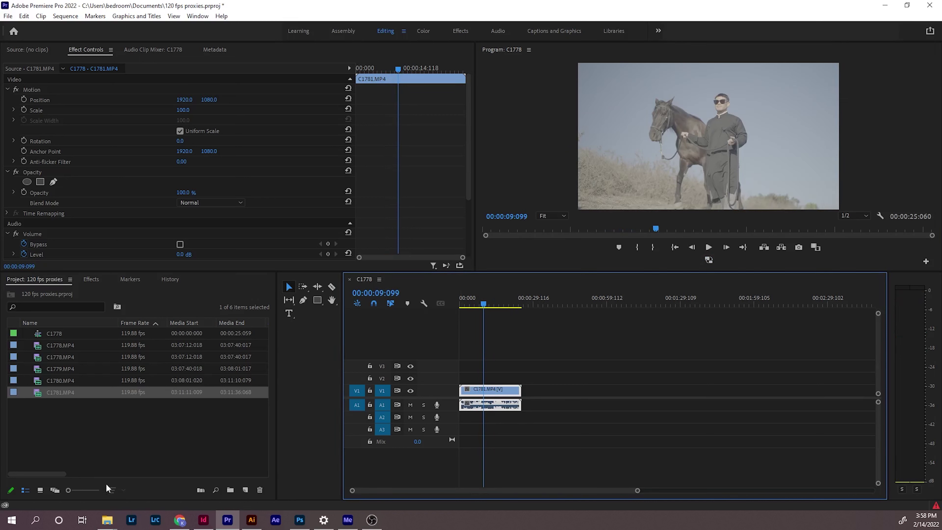
{"action": "left_click", "coordinate": [91, 438]}
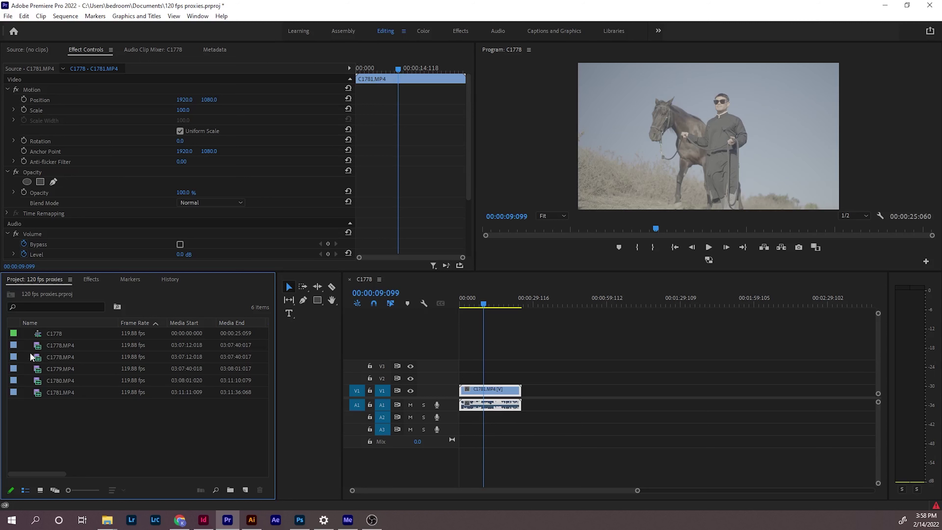
{"action": "left_click", "coordinate": [39, 346]}
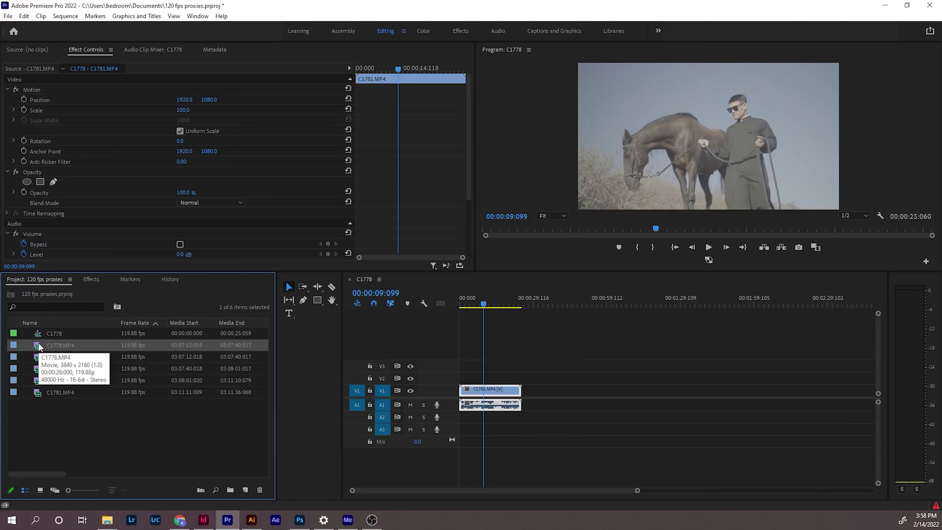
{"action": "right_click", "coordinate": [38, 349]}
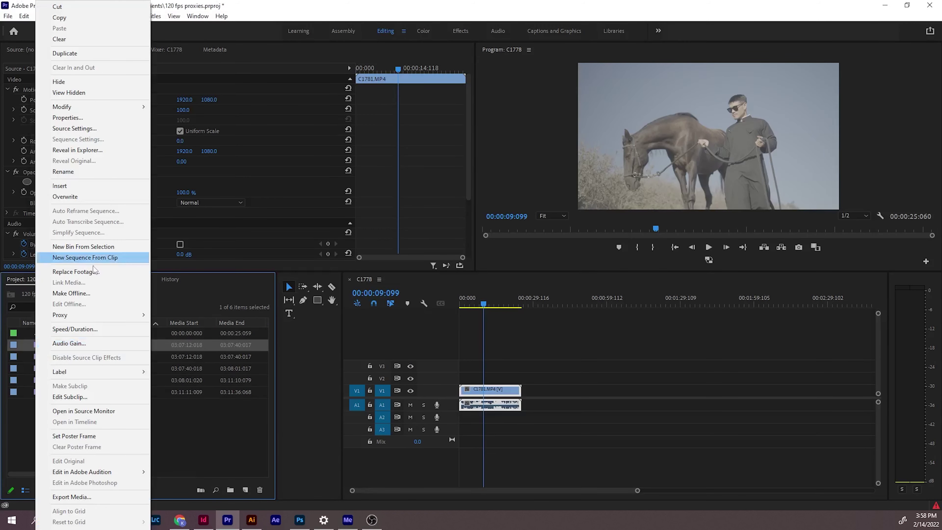
{"action": "left_click", "coordinate": [197, 429]}
{"action": "left_click", "coordinate": [32, 356]}
{"action": "right_click", "coordinate": [42, 356]}
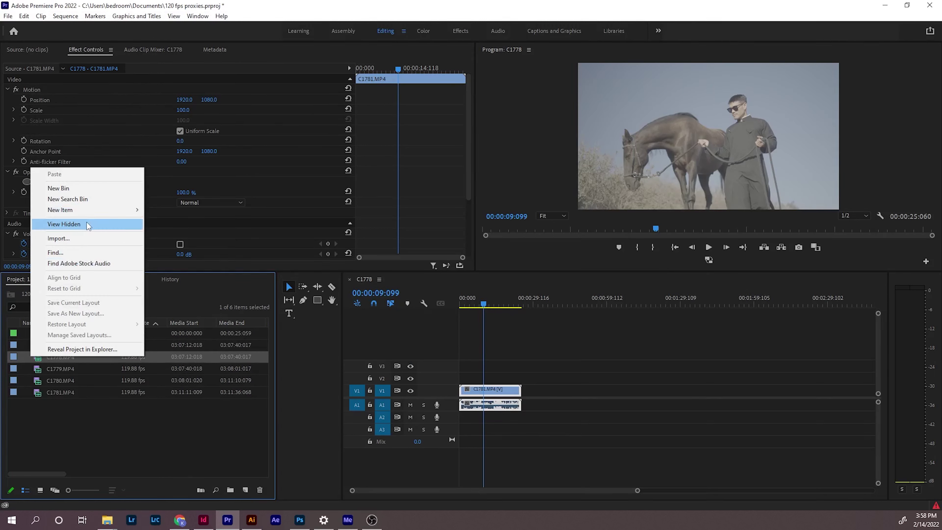
{"action": "left_click", "coordinate": [48, 374]}
{"action": "left_click", "coordinate": [43, 357]}
{"action": "right_click", "coordinate": [44, 356]}
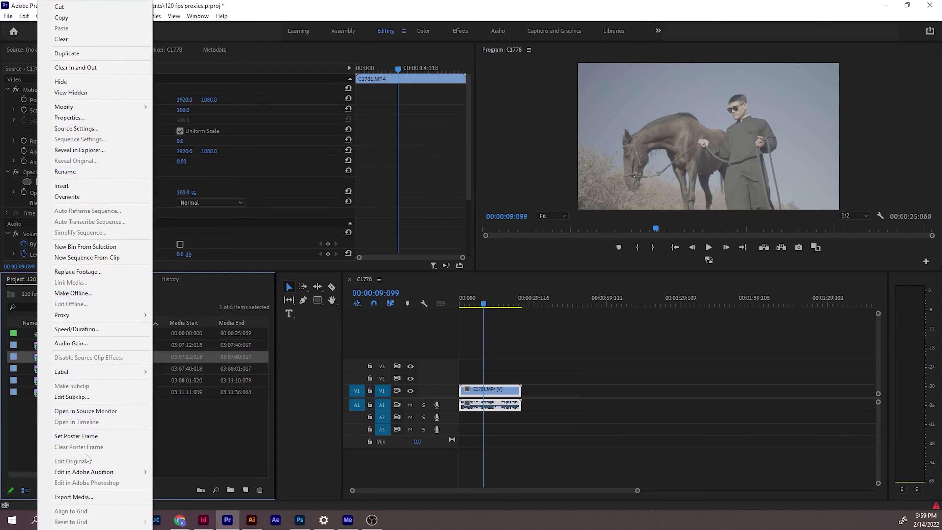
{"action": "mouse_move", "coordinate": [80, 316]}
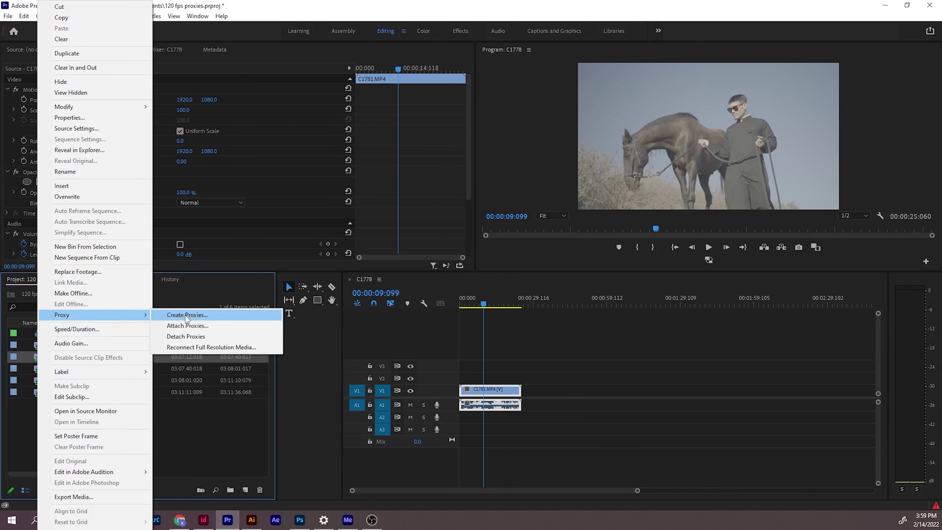
{"action": "left_click", "coordinate": [260, 315]}
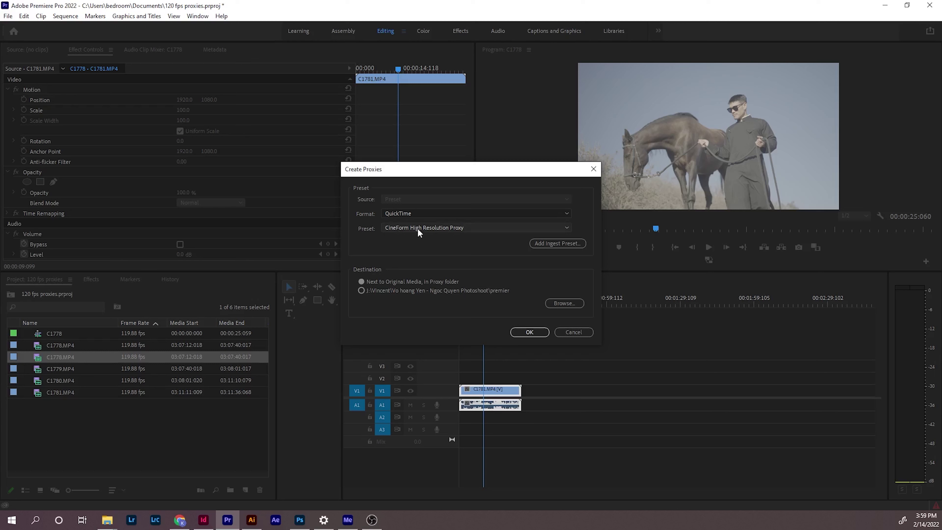
Cancel the proxy dialog and add C1778.MP4 right after C1781.MP4 in the sequence
{"action": "left_click", "coordinate": [576, 335]}
{"action": "left_click", "coordinate": [136, 430]}
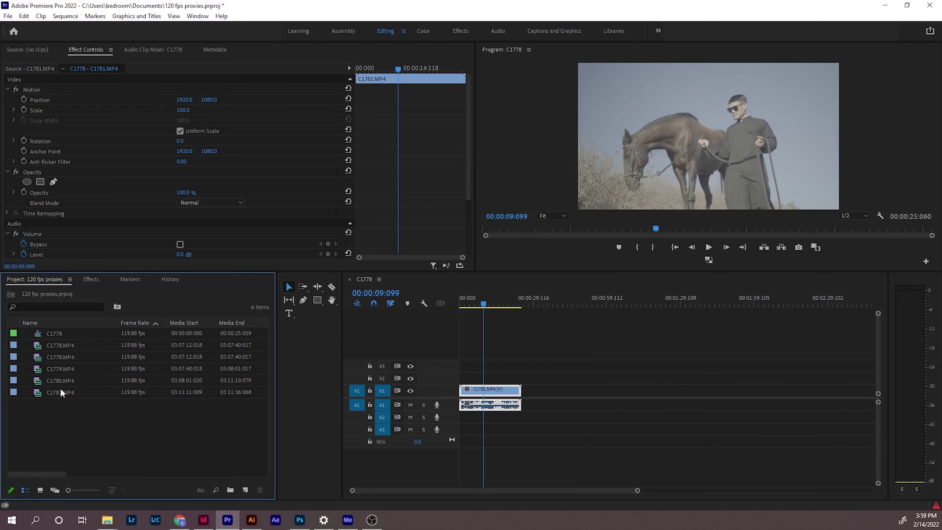
{"action": "left_click_drag", "start_coordinate": [42, 355], "coordinate": [528, 396]}
{"action": "left_click", "coordinate": [553, 303]}
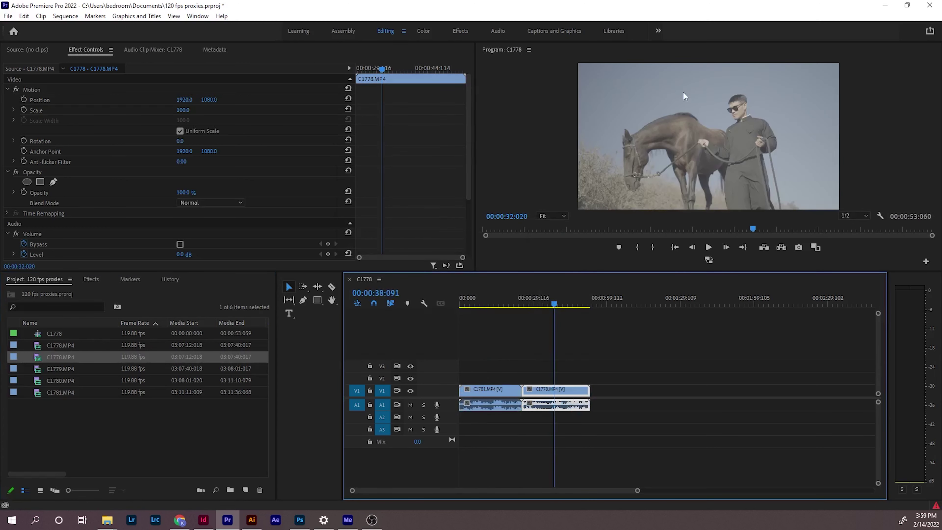
{"action": "left_click", "coordinate": [709, 260]}
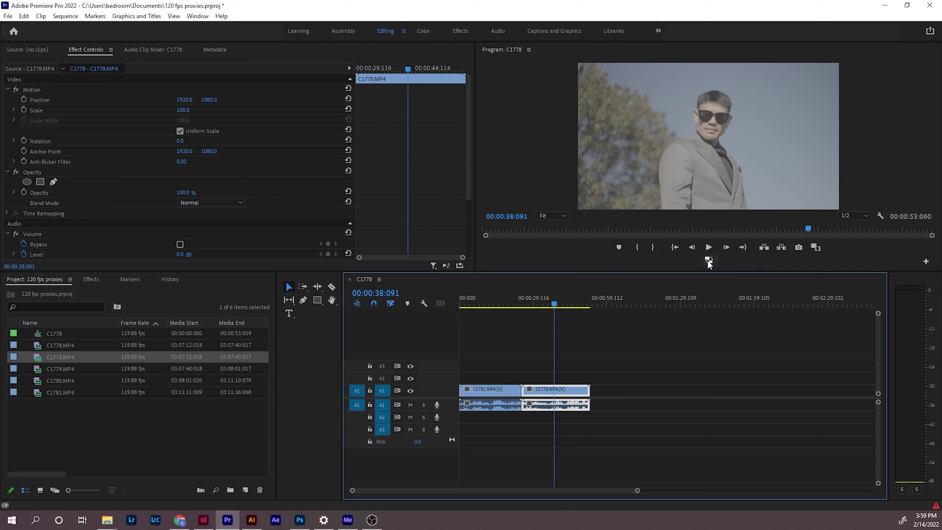
Toggle proxy playback on and off to compare C1778.MP4 quality
{"action": "left_click", "coordinate": [709, 260]}
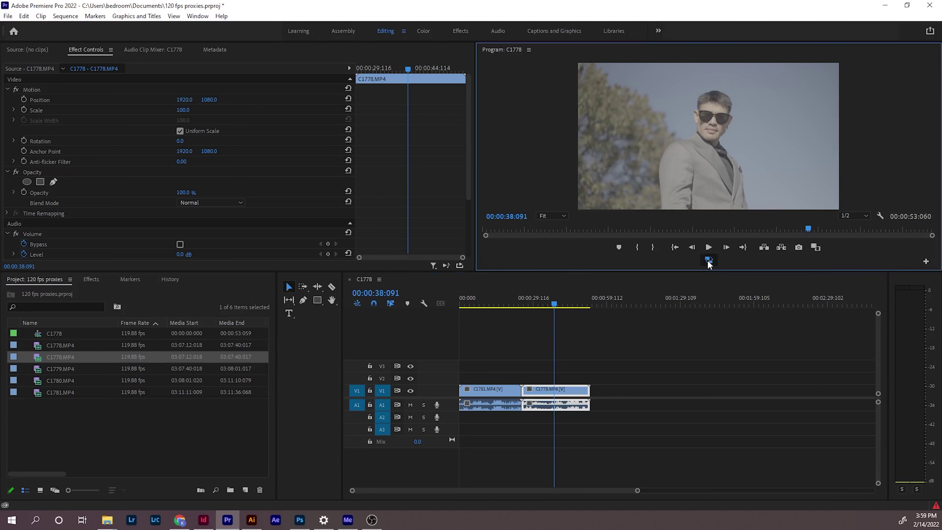
{"action": "left_click", "coordinate": [708, 260]}
{"action": "left_click", "coordinate": [709, 260]}
{"action": "left_click", "coordinate": [708, 260]}
Compare proxy and full-resolution frames around 34–37 s, ending proxies off at 00:00:12:094
{"action": "left_click", "coordinate": [555, 304]}
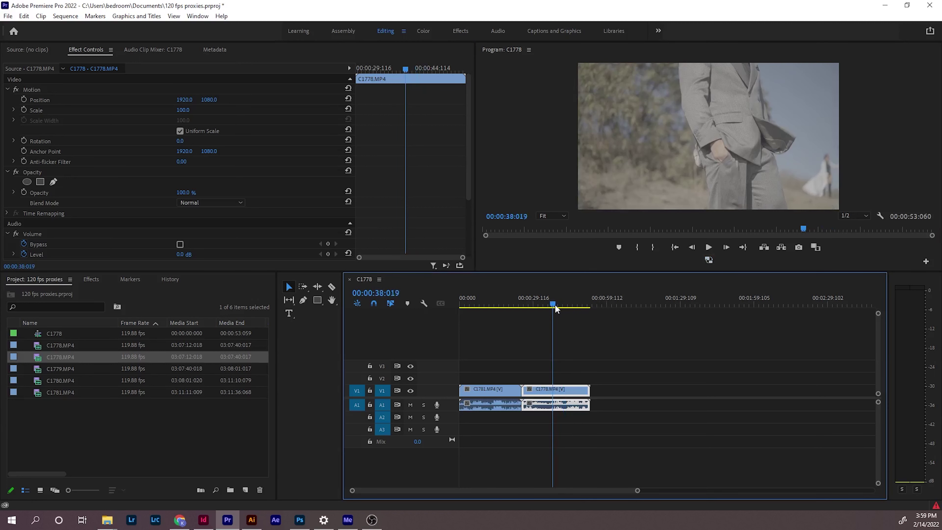
{"action": "left_click_drag", "start_coordinate": [555, 305], "coordinate": [546, 309]}
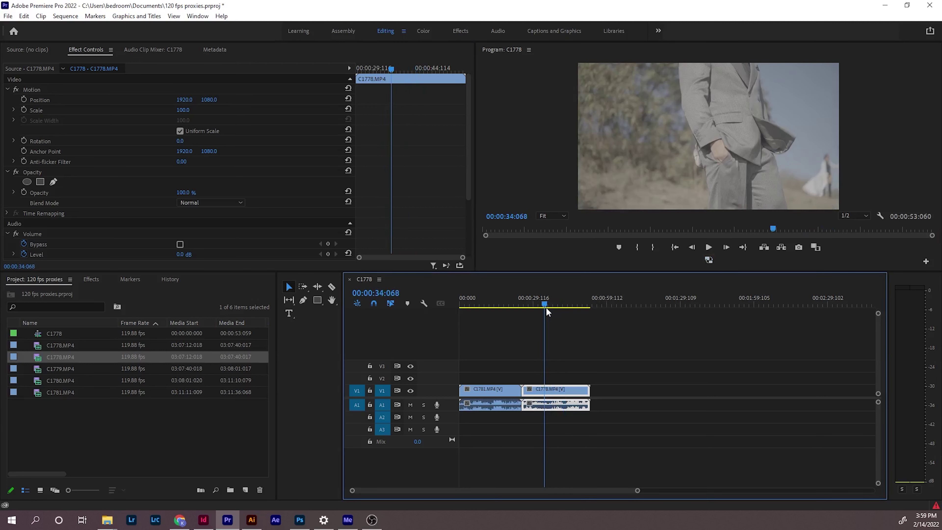
{"action": "left_click", "coordinate": [709, 260]}
{"action": "left_click", "coordinate": [709, 260]}
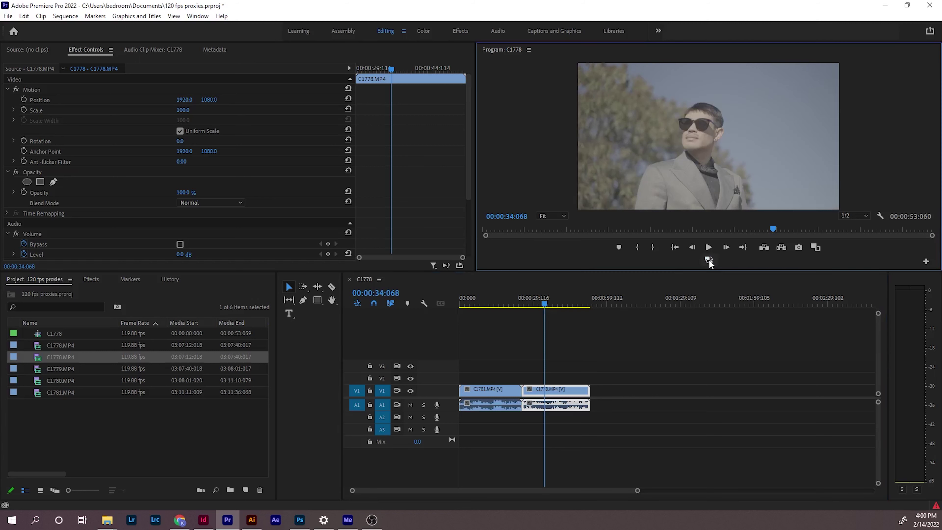
{"action": "mouse_move", "coordinate": [556, 312]}
{"action": "left_mouse_down"}
{"action": "mouse_move", "coordinate": [568, 310]}
{"action": "mouse_move", "coordinate": [560, 311]}
{"action": "left_mouse_up"}
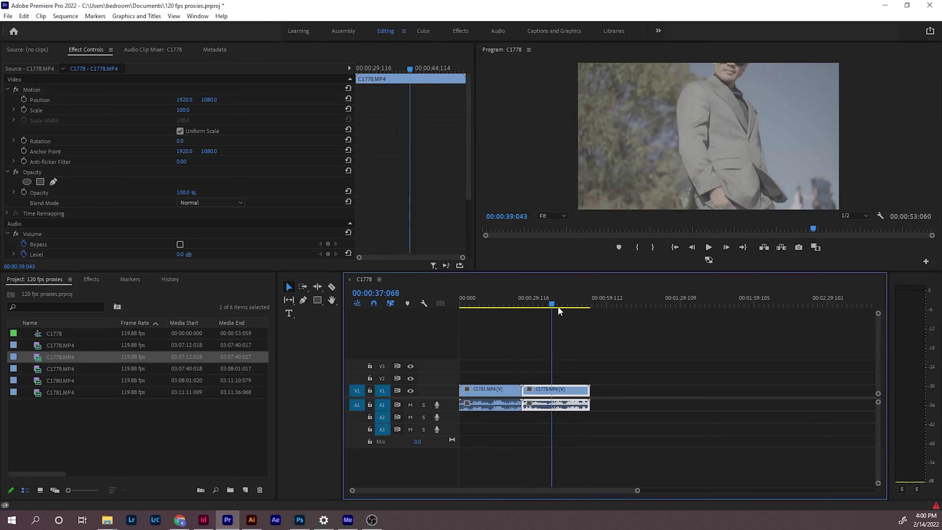
{"action": "left_click", "coordinate": [709, 261]}
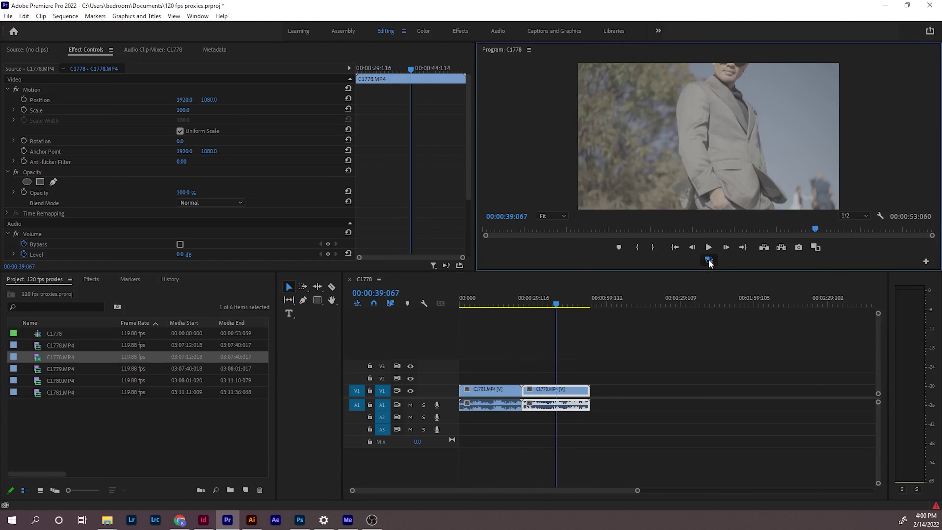
{"action": "left_click", "coordinate": [709, 260]}
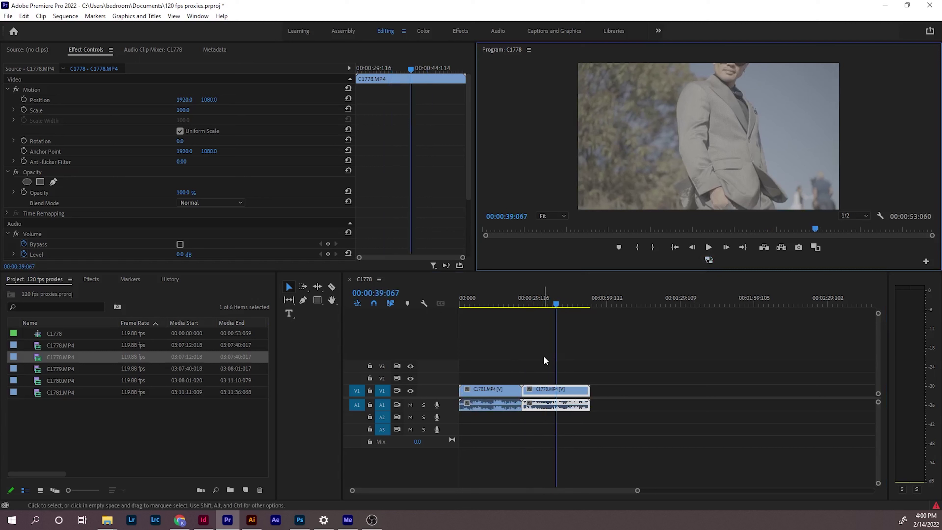
{"action": "left_click", "coordinate": [555, 306]}
{"action": "mouse_move", "coordinate": [480, 305]}
{"action": "left_mouse_down"}
{"action": "mouse_move", "coordinate": [503, 294]}
{"action": "mouse_move", "coordinate": [479, 308]}
{"action": "mouse_move", "coordinate": [491, 307]}
{"action": "left_mouse_up"}
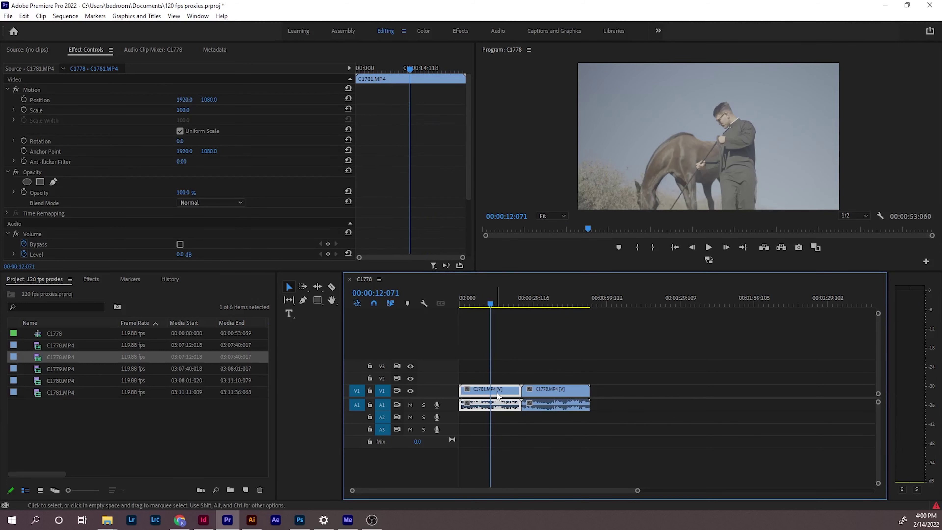
Play from 12 to 16 seconds while toggling proxy playback on and off
{"action": "left_click", "coordinate": [709, 261]}
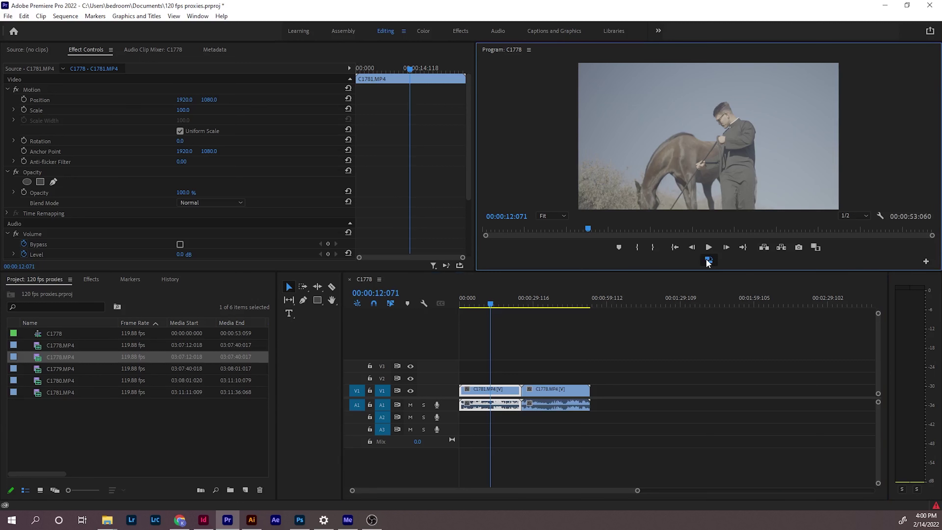
{"action": "left_click", "coordinate": [709, 261]}
{"action": "key", "text": "space"}
{"action": "left_click", "coordinate": [595, 290]}
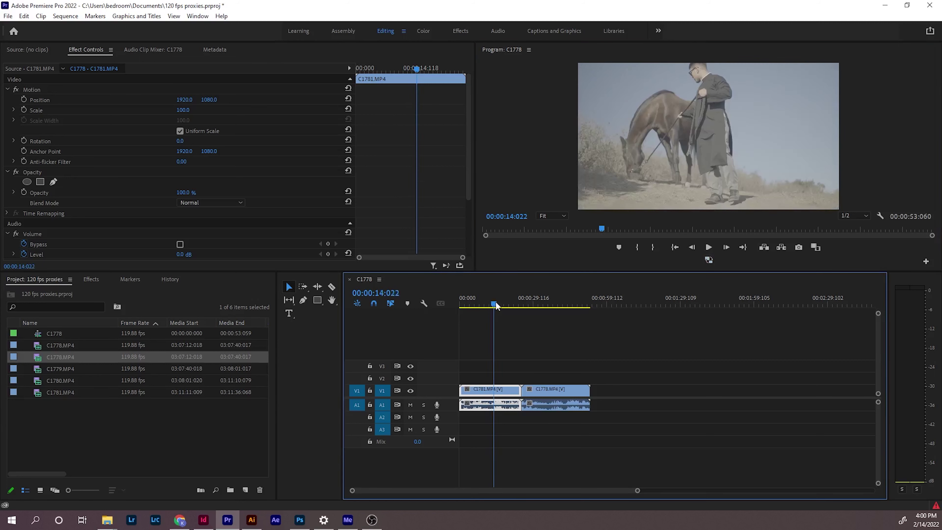
{"action": "left_click", "coordinate": [709, 261]}
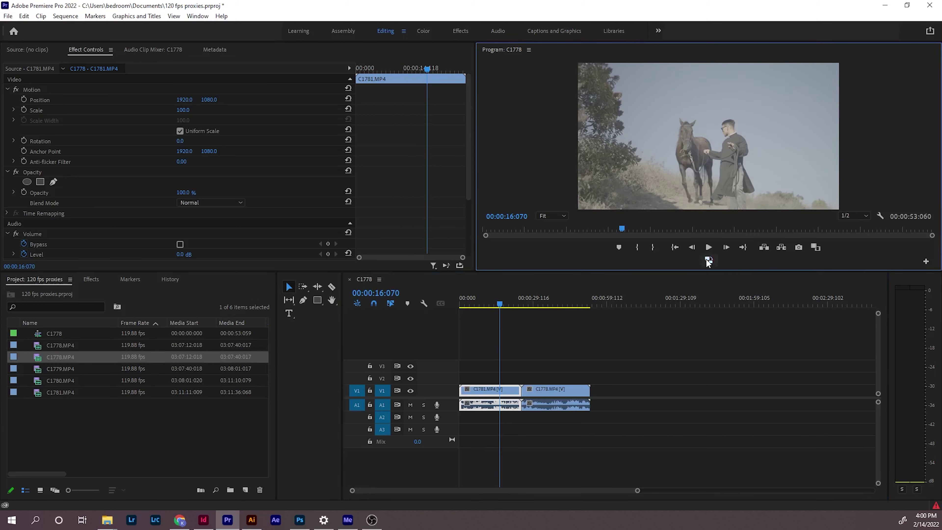
{"action": "left_click", "coordinate": [708, 261]}
Compare C1778 at 00:00:36:044, then leave proxies on at 00:00:39:043
{"action": "left_click", "coordinate": [549, 299]}
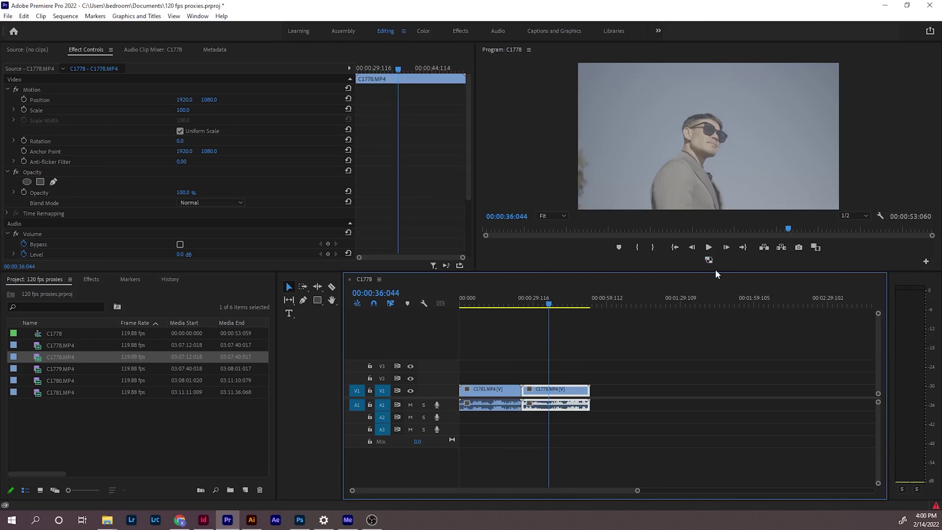
{"action": "left_click", "coordinate": [708, 261]}
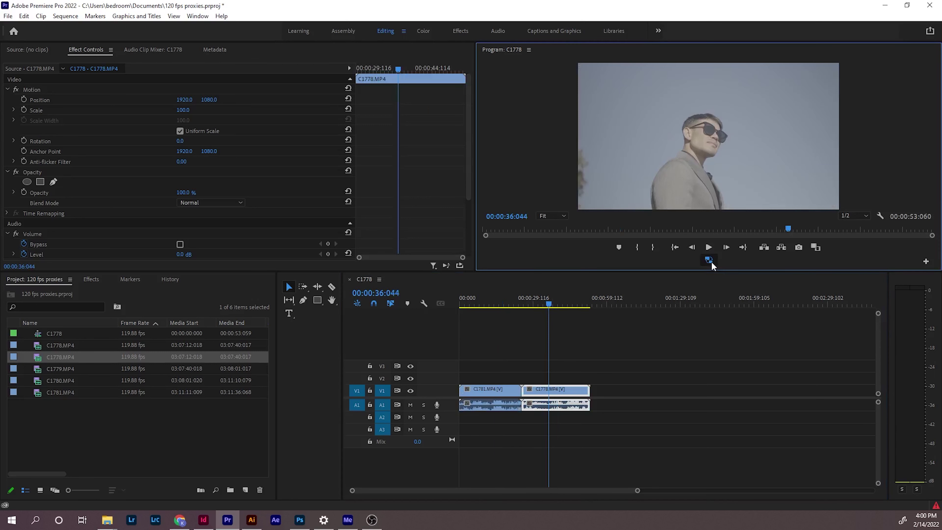
{"action": "left_click", "coordinate": [710, 261]}
{"action": "left_click_drag", "start_coordinate": [549, 303], "coordinate": [556, 303]}
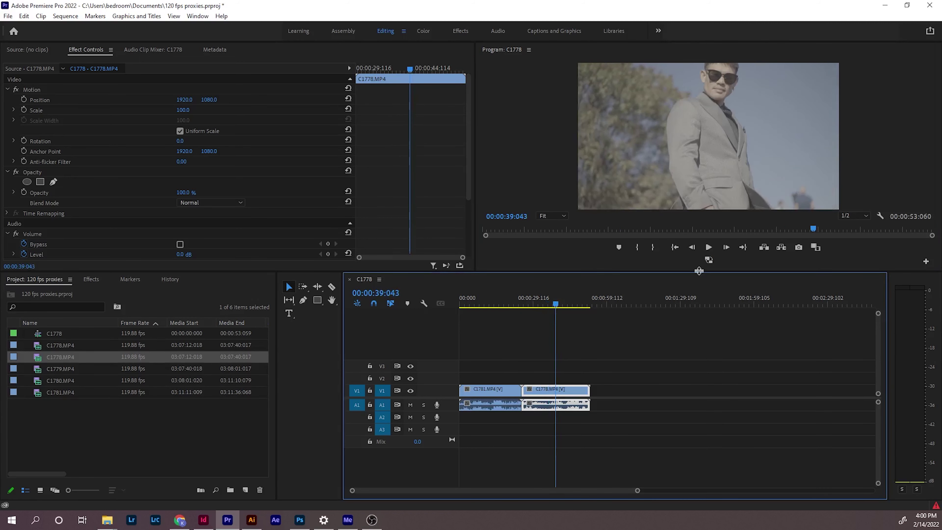
{"action": "left_click", "coordinate": [709, 260]}
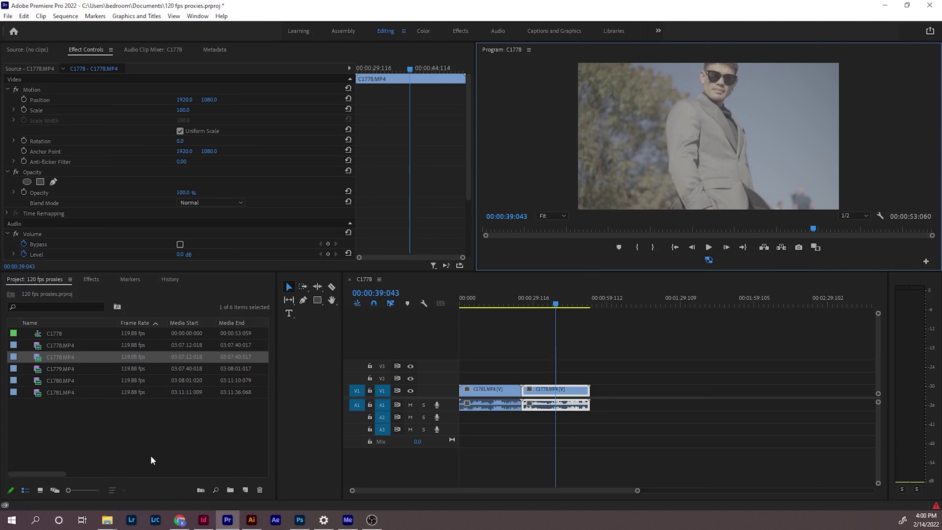
{"action": "left_click", "coordinate": [174, 457]}
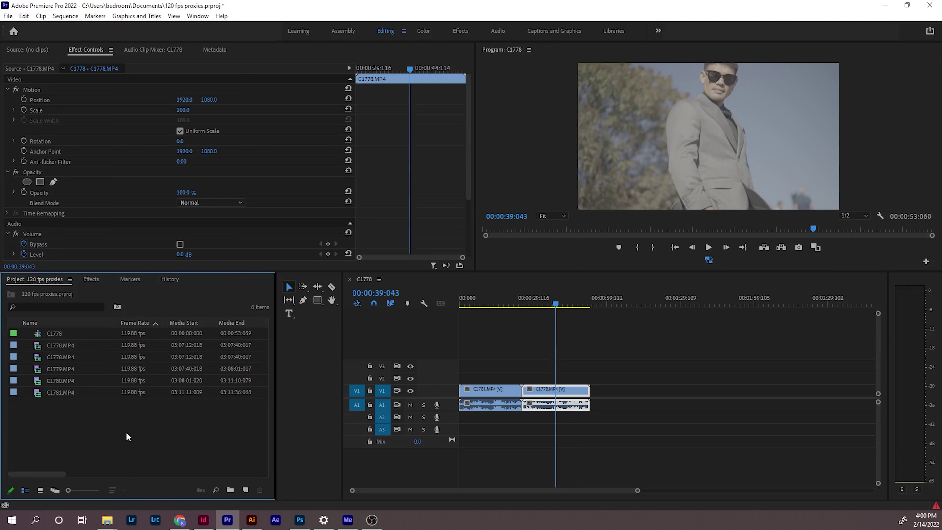
{"action": "key", "text": "alt+Tab"}
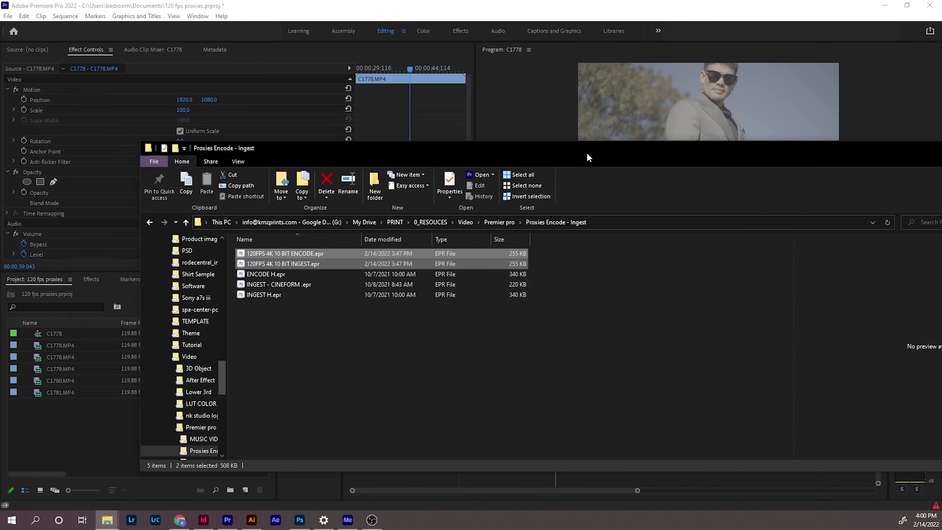
{"action": "left_click", "coordinate": [307, 255]}
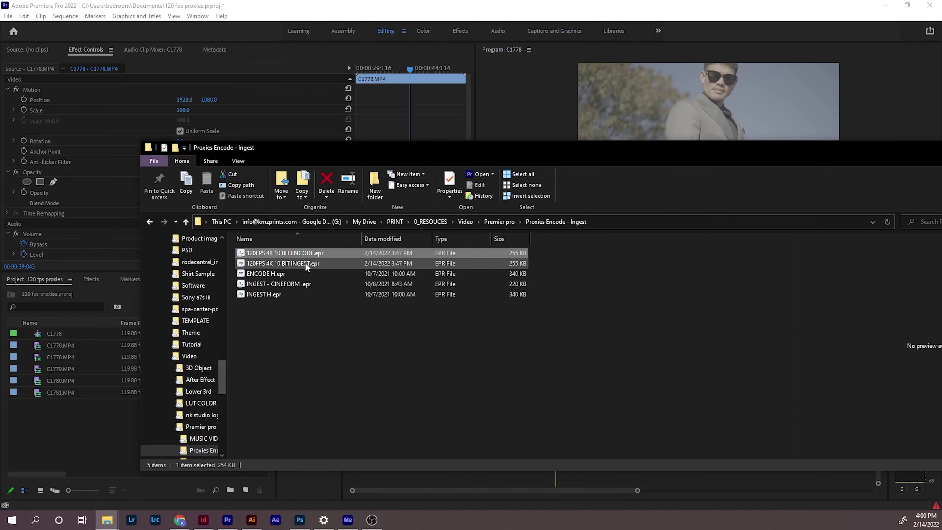
{"action": "left_click", "coordinate": [305, 262], "text": "shift"}
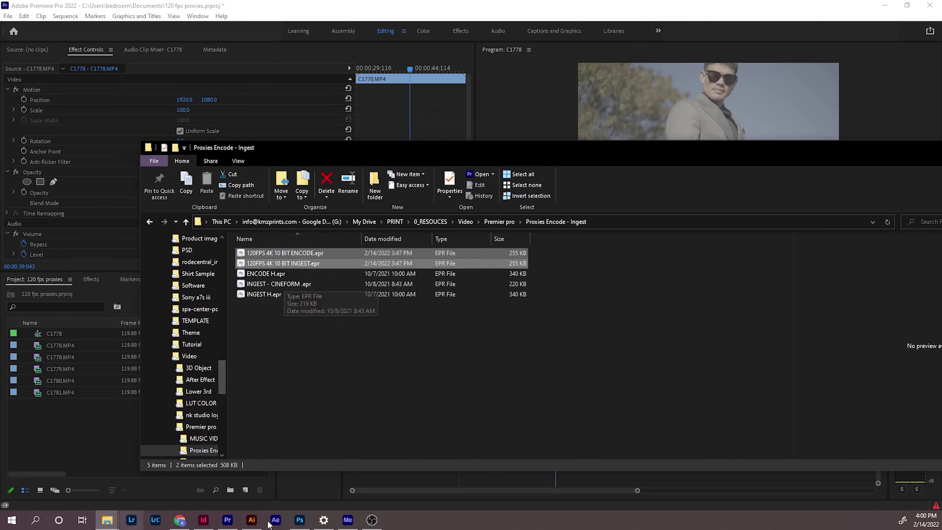
{"action": "left_click", "coordinate": [28, 455]}
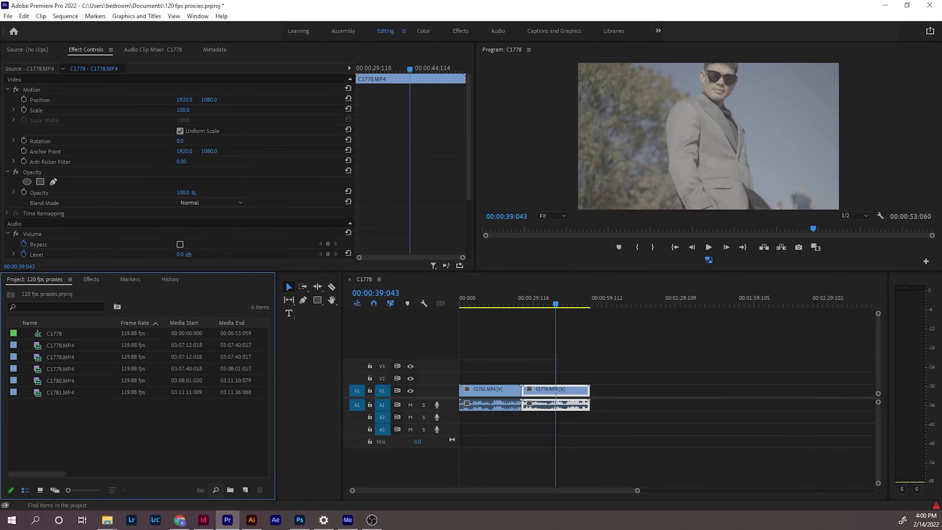
In Media Encoder, delete the 120FPS 4K 10 BIT ENCODE and INGEST presets
{"action": "left_click", "coordinate": [348, 520]}
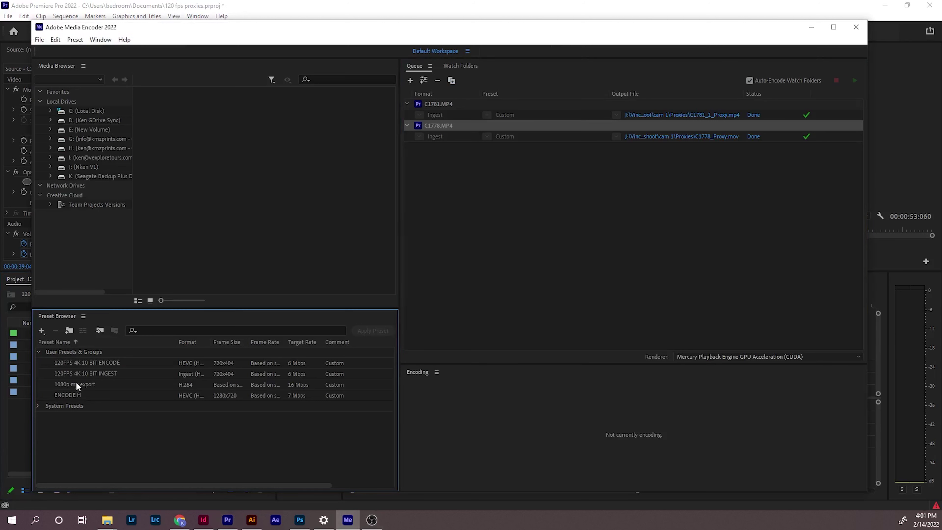
{"action": "left_click", "coordinate": [84, 362]}
{"action": "left_click", "coordinate": [85, 372], "text": "shift"}
{"action": "right_click", "coordinate": [85, 373]}
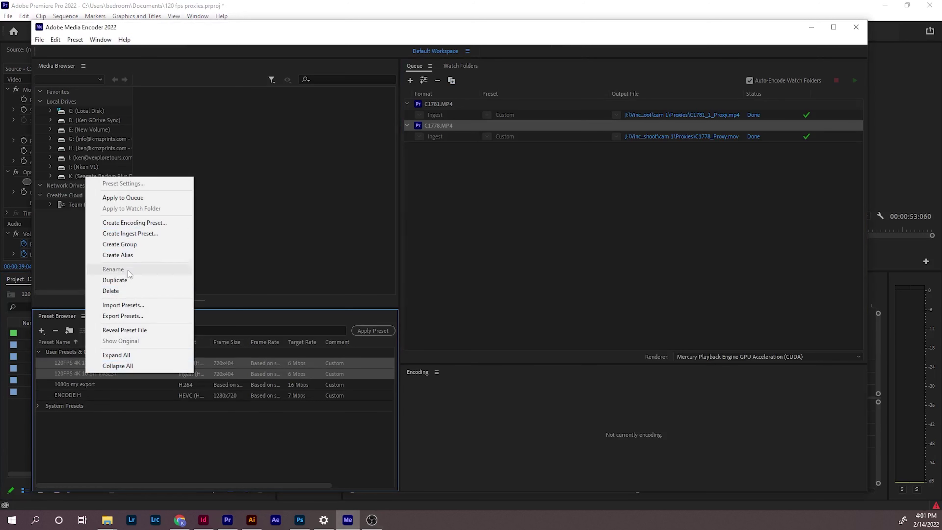
{"action": "left_click", "coordinate": [121, 292]}
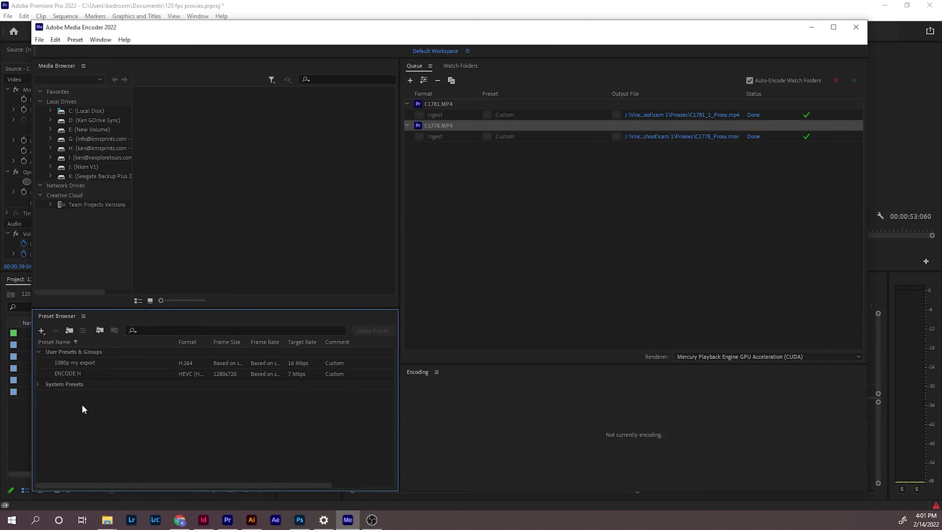
Re-import both presets from 120FPS 4K 10 BIT ENCODE.epr and 120FPS 4K 10 BIT INGEST.epr
{"action": "left_click", "coordinate": [100, 329]}
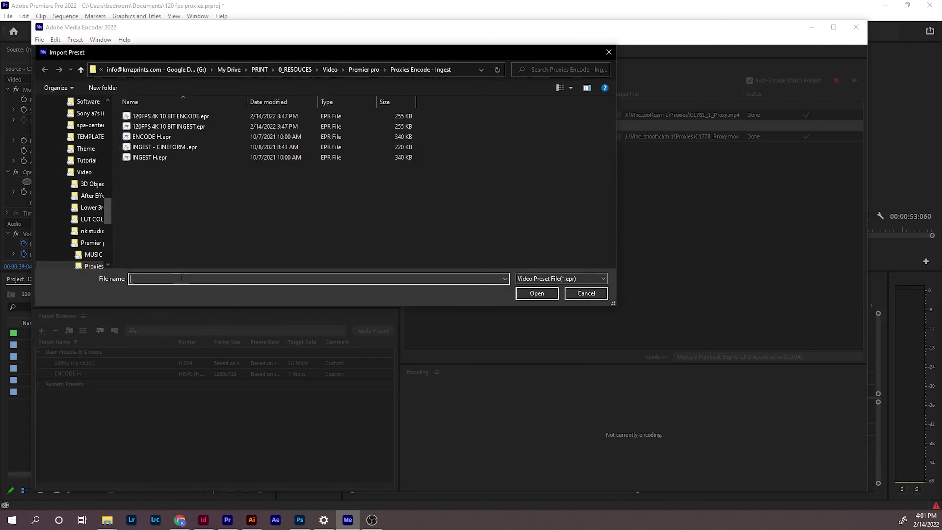
{"action": "left_click", "coordinate": [185, 118]}
{"action": "left_click", "coordinate": [178, 128], "text": "ctrl"}
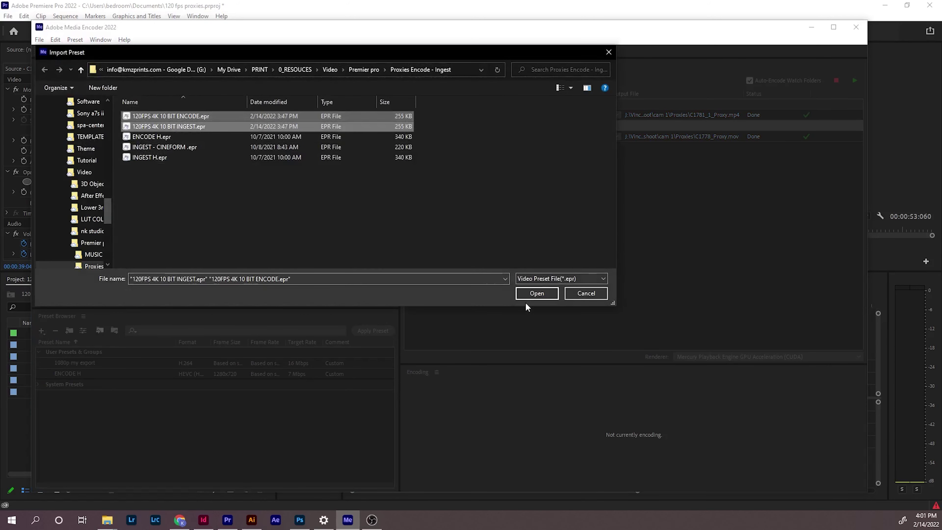
{"action": "left_click", "coordinate": [536, 293]}
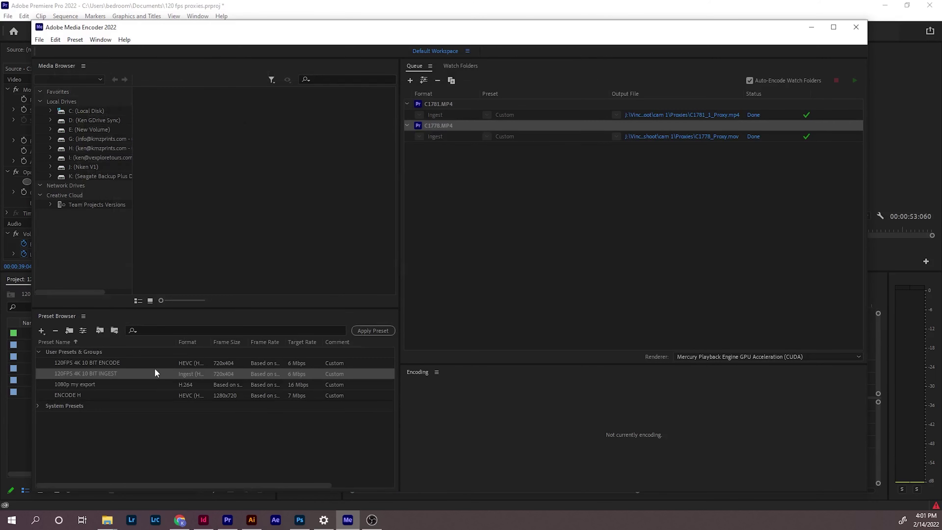
{"action": "left_click", "coordinate": [104, 363]}
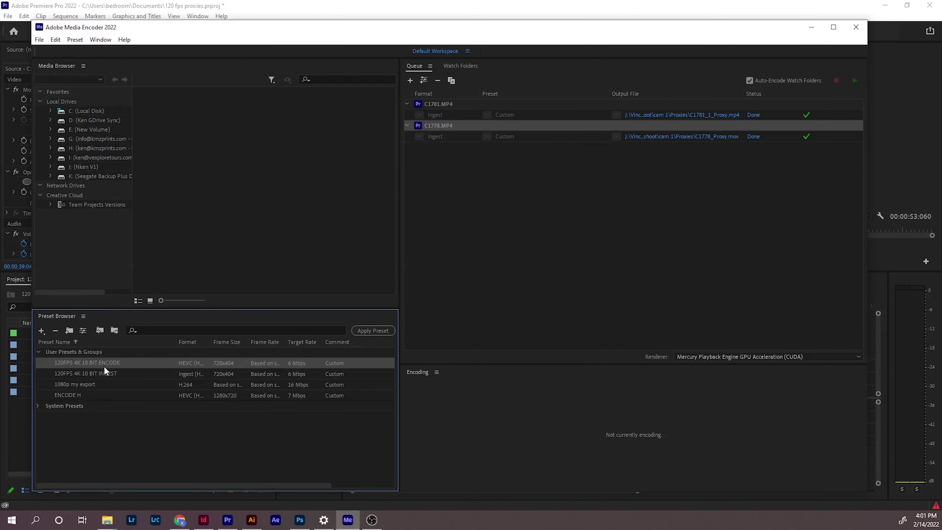
{"action": "left_click", "coordinate": [102, 372]}
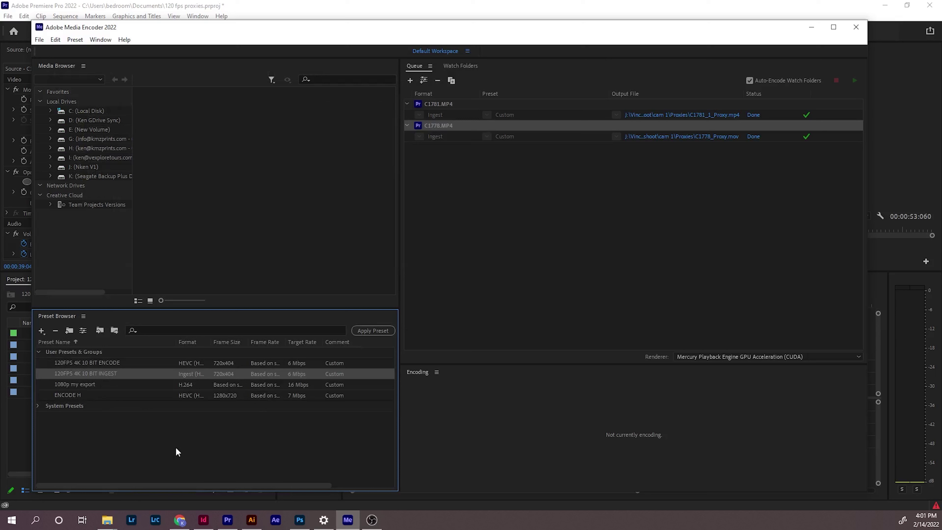
Move the 120FPS INGEST preset in the Preset Browser, then minimize Media Encoder to return to Premiere
{"action": "left_click_drag", "start_coordinate": [205, 374], "coordinate": [224, 315]}
{"action": "left_click", "coordinate": [812, 28]}
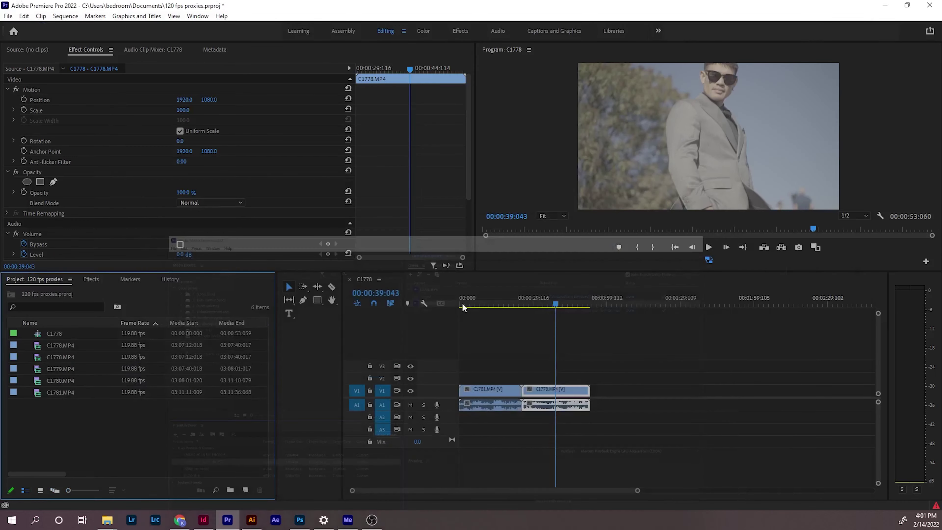